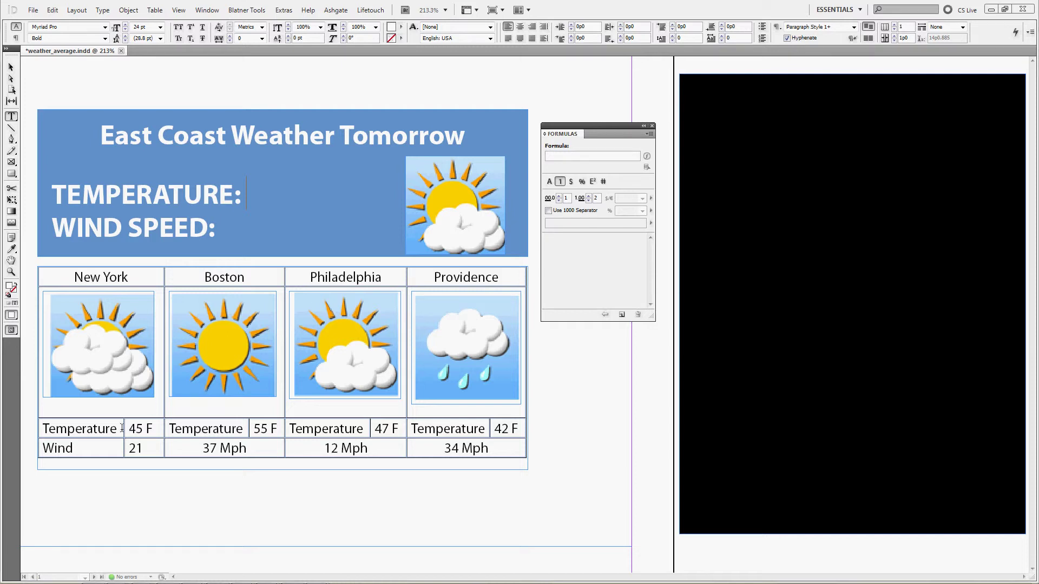
# Insert an AVERAGE formula after TEMPERATURE: with a plain number result format.
pyautogui.moveTo(57, 429); pyautogui.dragTo(511, 427)
pyautogui.click(257, 200)
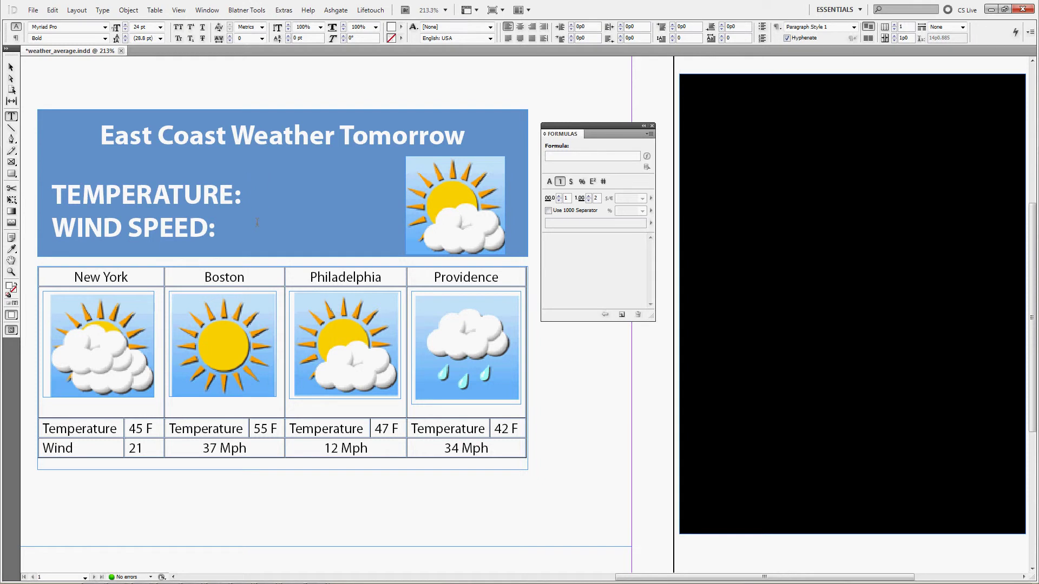
pyautogui.click(647, 166)
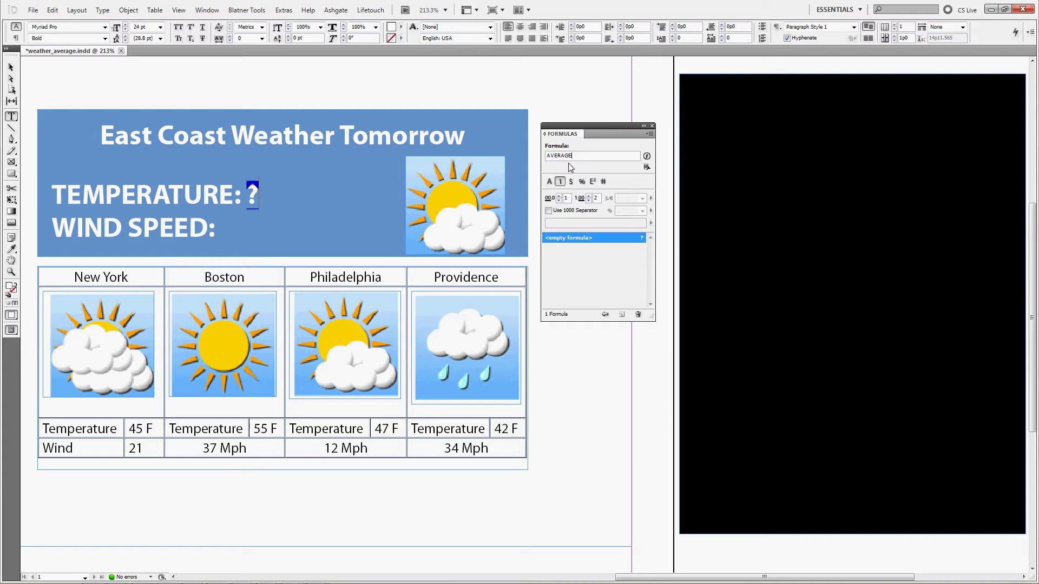
pyautogui.click(647, 156)
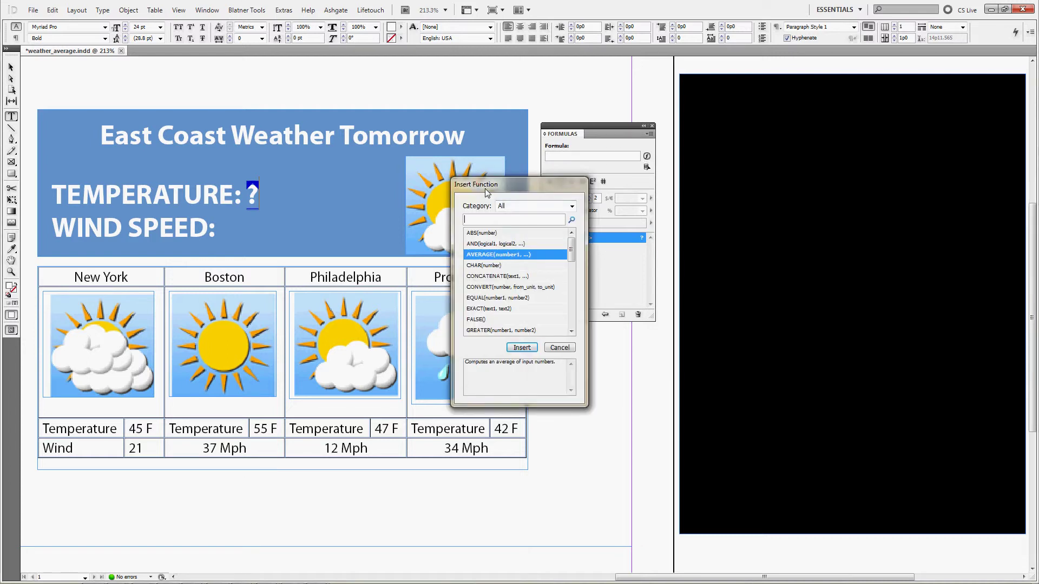
pyautogui.click(521, 347)
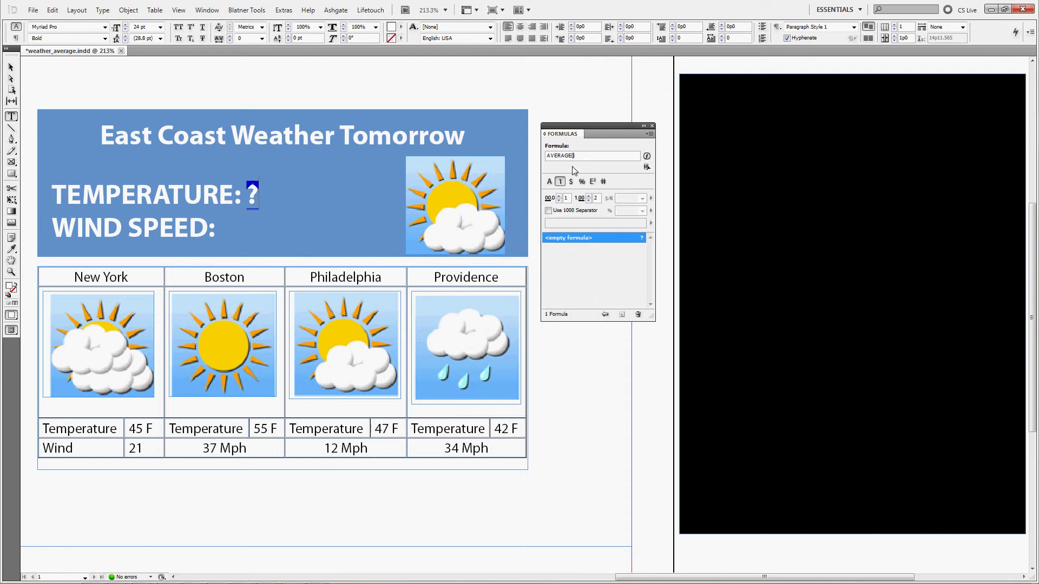
pyautogui.click(557, 182)
pyautogui.click(647, 168)
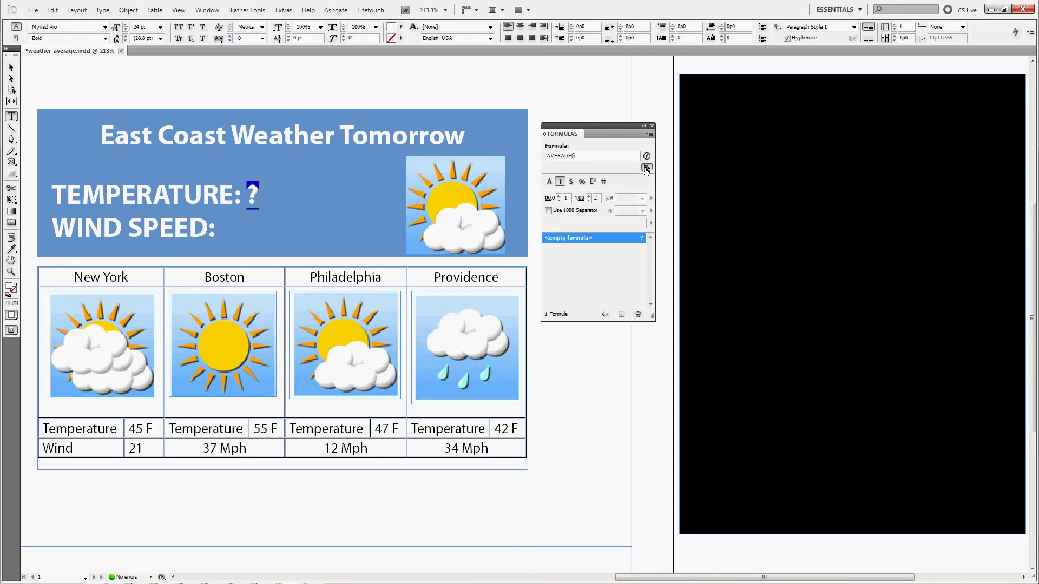
# Average the four city temperature cells B3, D3, F3 and H3, giving 47.25.
pyautogui.click(142, 427)
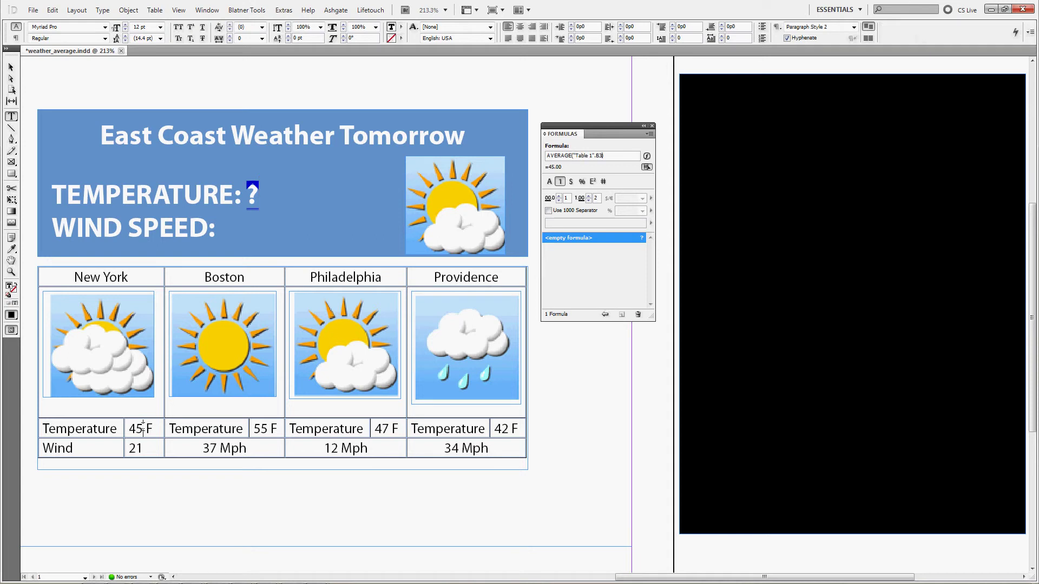
pyautogui.moveTo(602, 155); pyautogui.dragTo(574, 155)
pyautogui.click(603, 155)
pyautogui.write(';')
pyautogui.moveTo(260, 429); pyautogui.dragTo(268, 428)
pyautogui.click(387, 429)
pyautogui.click(508, 428)
pyautogui.write(')')
pyautogui.press('Return')
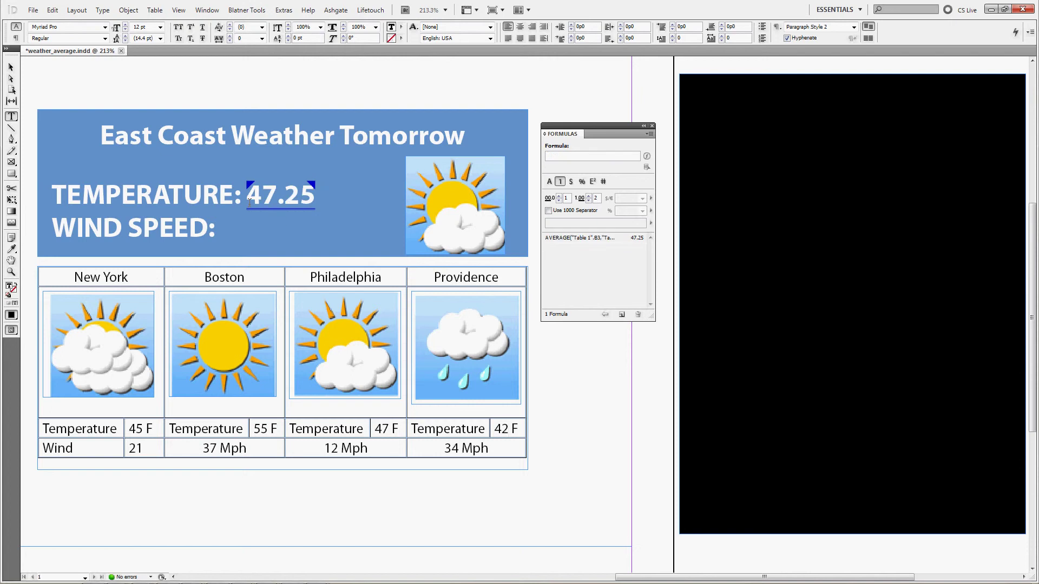
# Round the 47.25 temperature to 0 decimals and apply the custom '# F' format.
pyautogui.moveTo(247, 194); pyautogui.dragTo(320, 194)
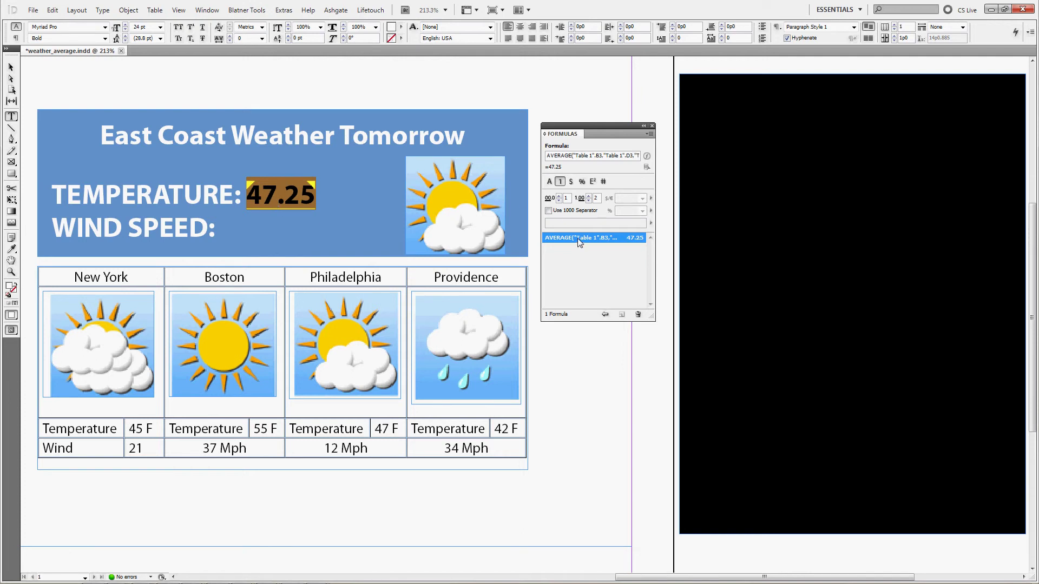
pyautogui.click(588, 201)
pyautogui.click(588, 201)
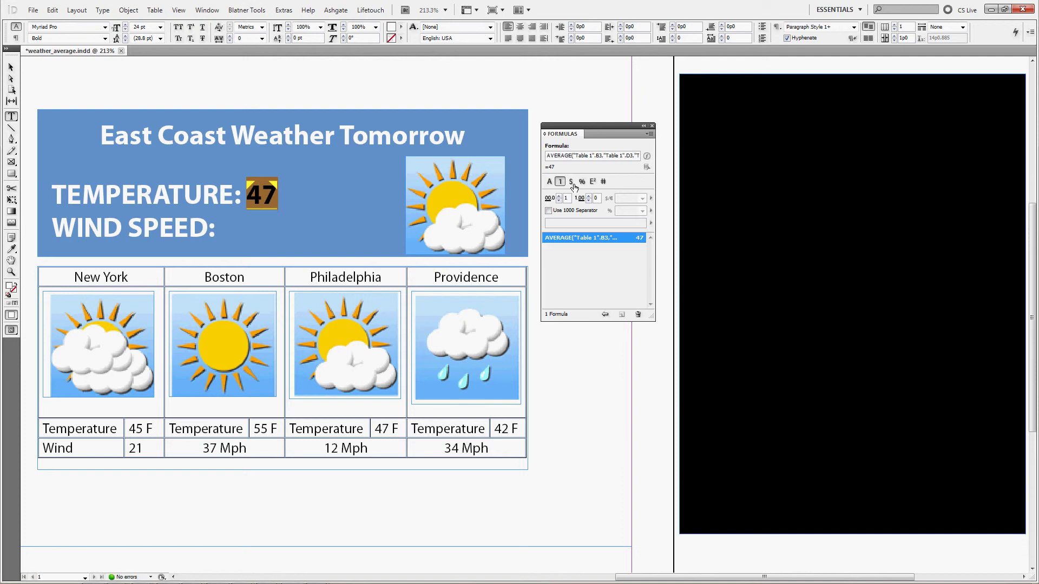
pyautogui.click(603, 182)
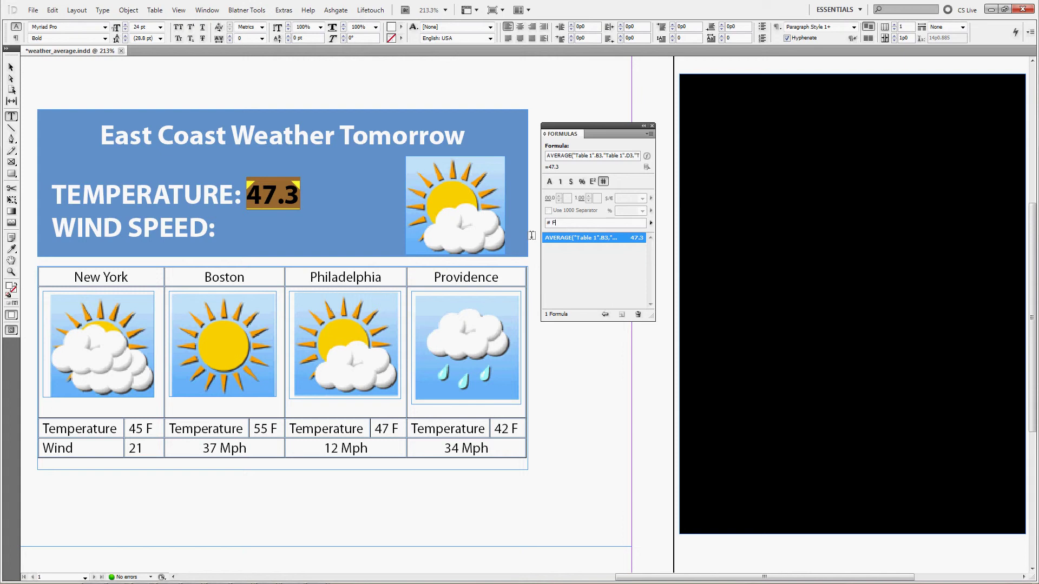
pyautogui.press('Return')
pyautogui.click(286, 194)
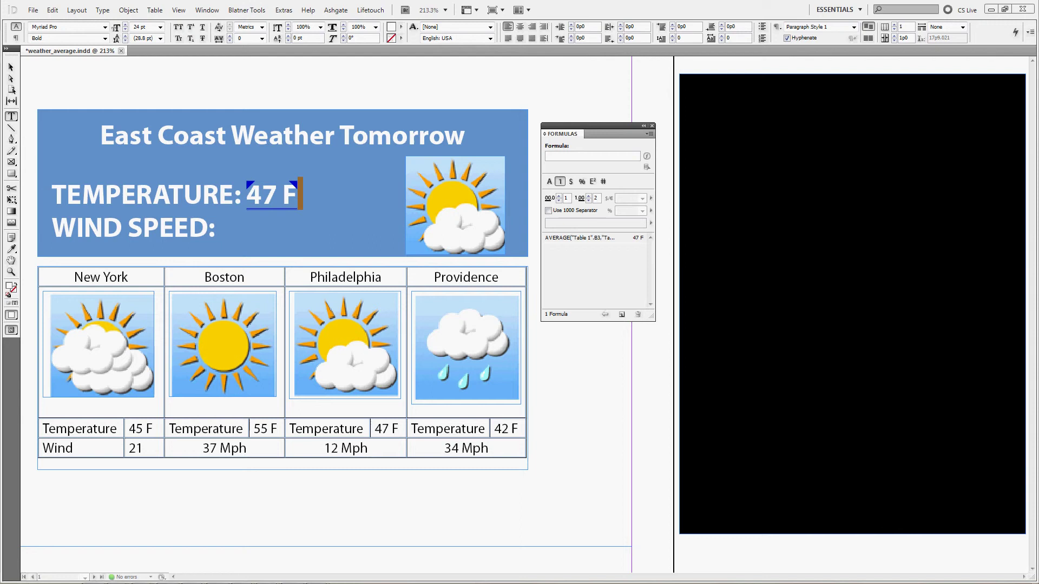
# Paste the AVERAGE(number;number) syntax note into the black notes frame.
pyautogui.click(788, 173)
pyautogui.write('AVERAGE(number;number)')
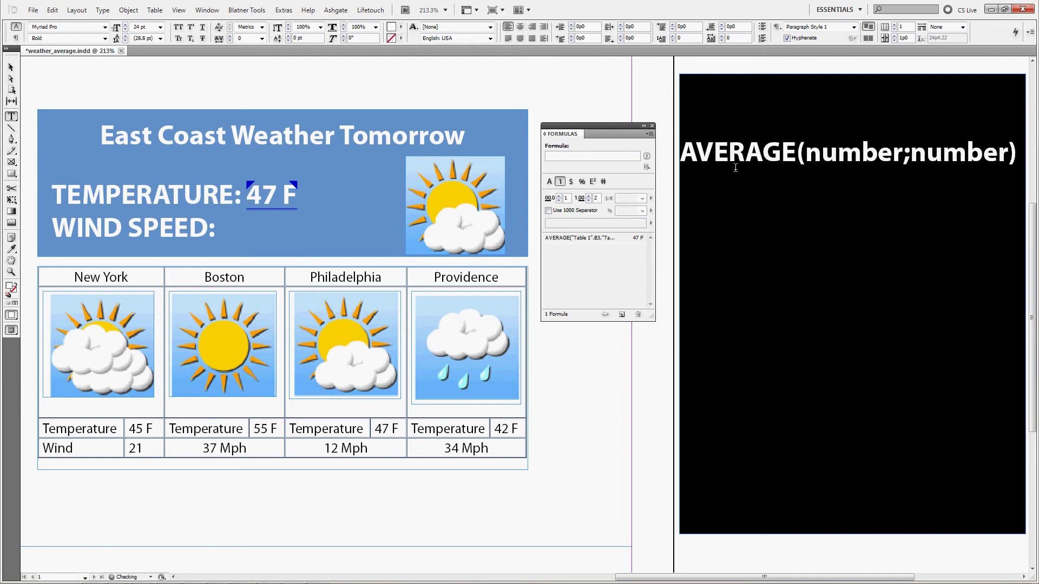
pyautogui.moveTo(805, 151); pyautogui.dragTo(1007, 151)
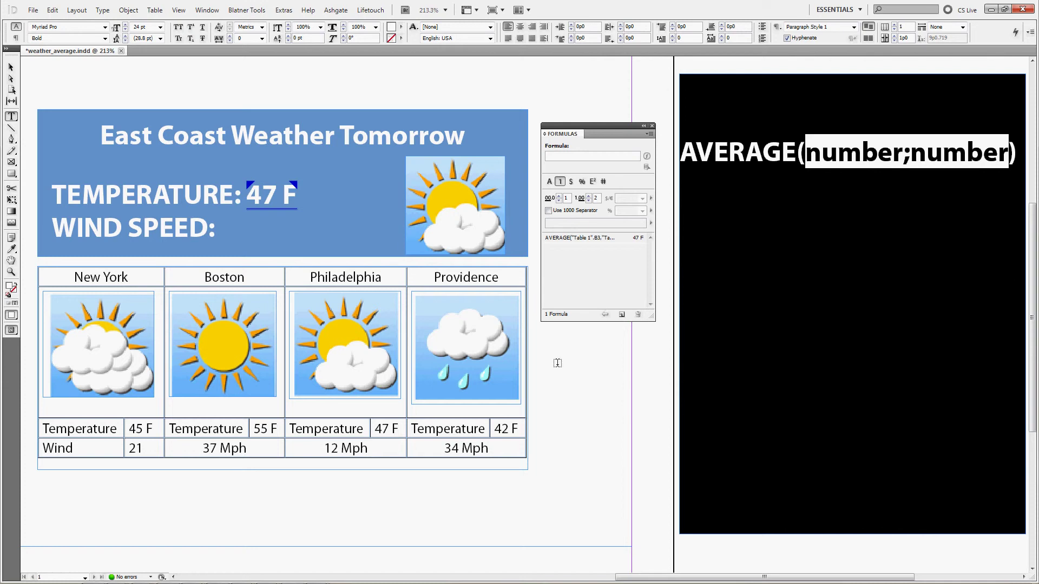
# Add an AVERAGE formula after WIND SPEED: over the four Wind row cells, giving 26.71.
pyautogui.click(229, 237)
pyautogui.click(646, 165)
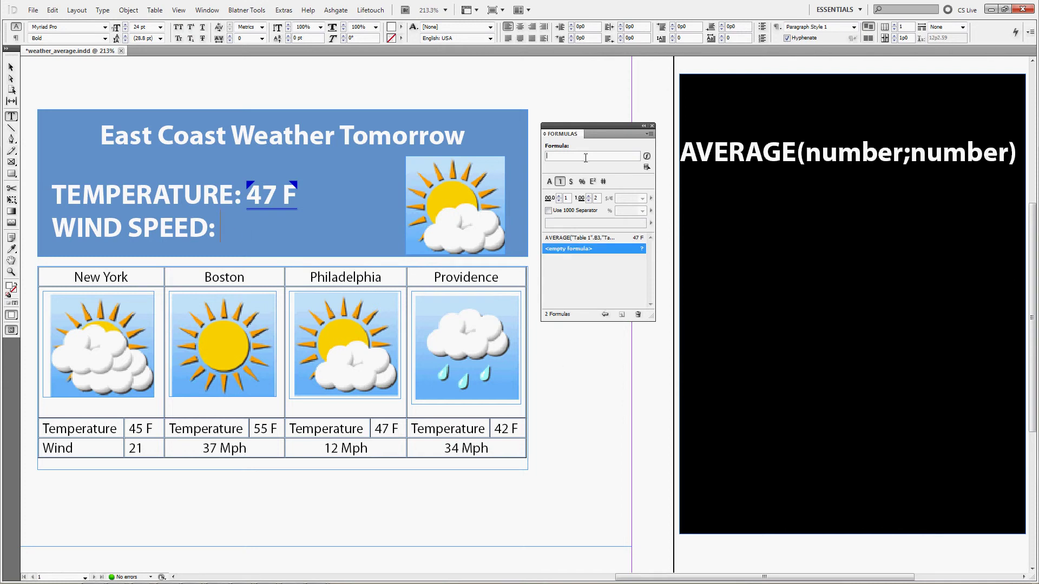
pyautogui.click(647, 156)
pyautogui.click(501, 254)
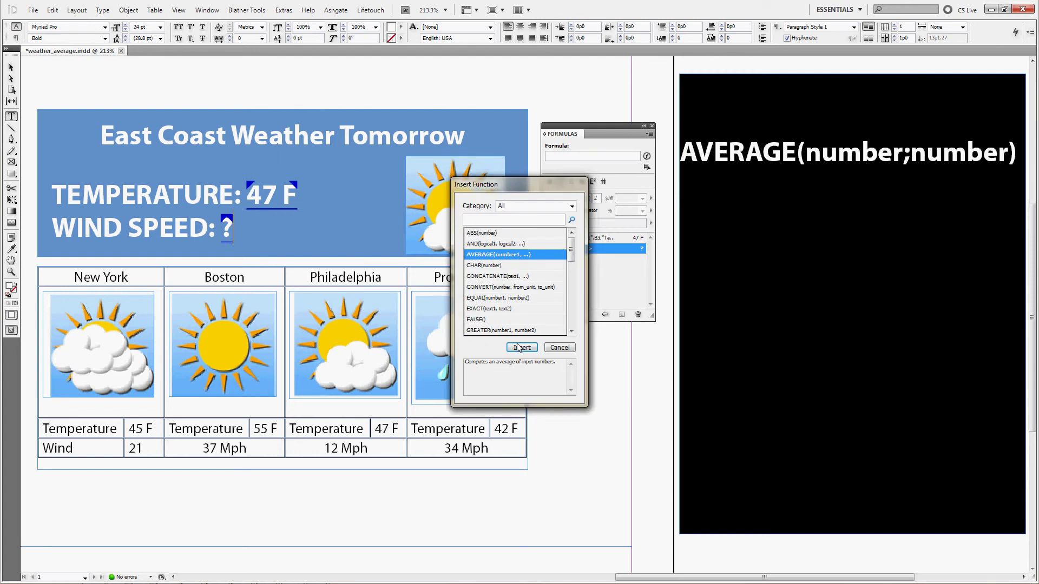
pyautogui.click(520, 348)
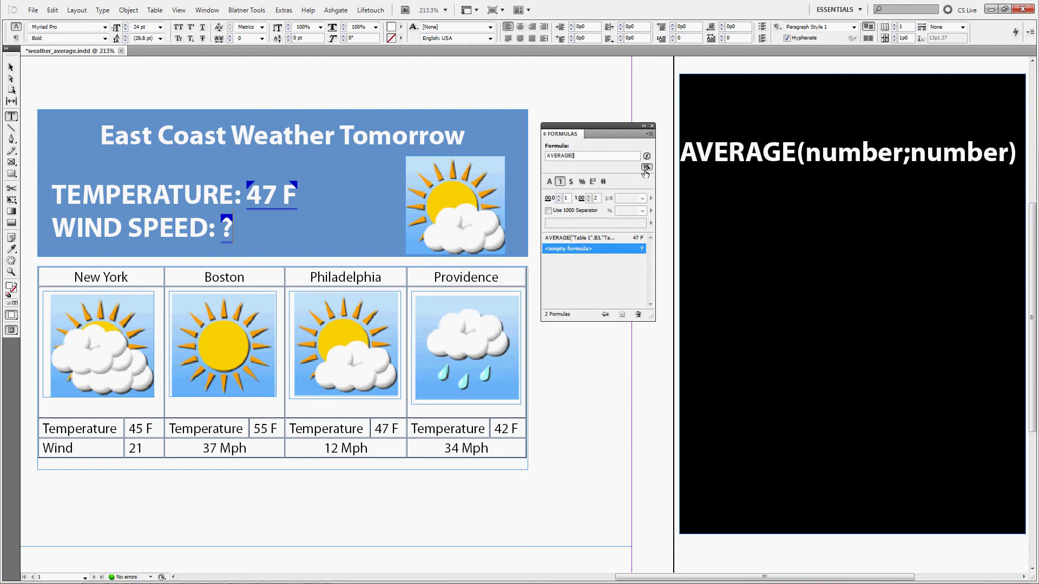
pyautogui.moveTo(127, 447); pyautogui.dragTo(420, 474)
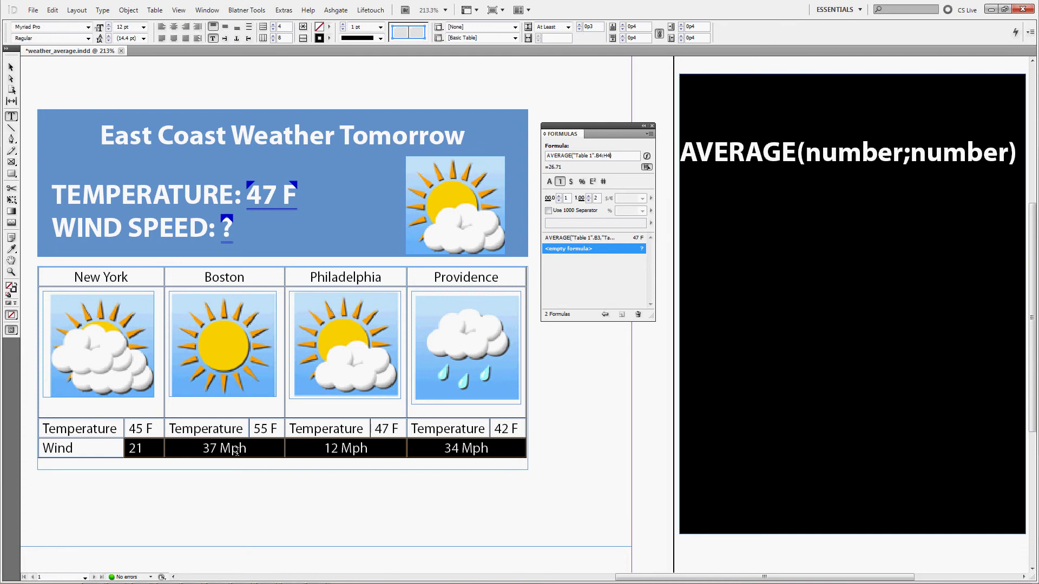
pyautogui.press('Return')
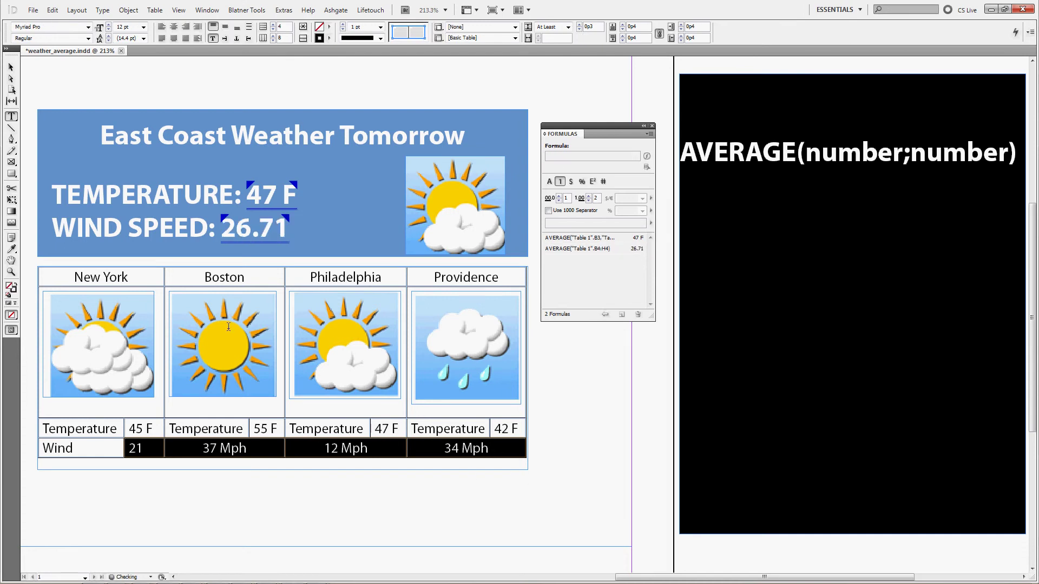
# Round the 26.71 wind average to 0 decimals with the custom '# Mph' format.
pyautogui.doubleClick(284, 226)
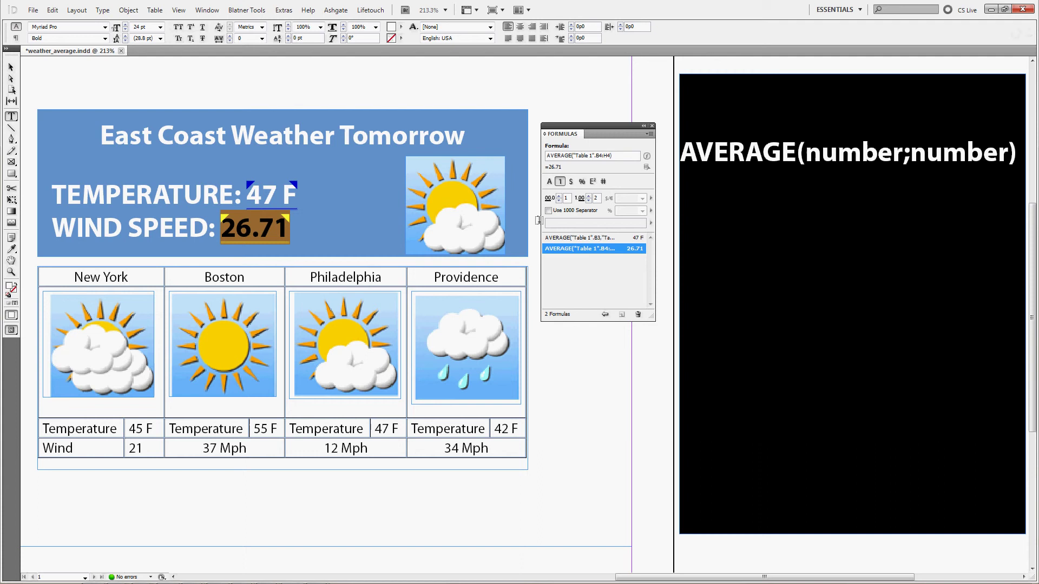
pyautogui.click(588, 201)
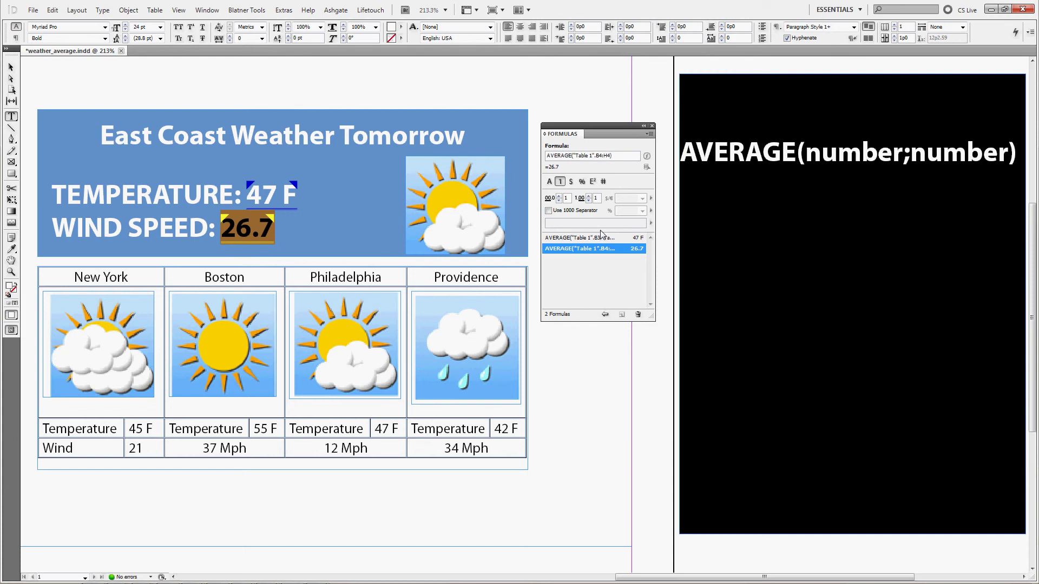
pyautogui.click(588, 201)
pyautogui.click(603, 182)
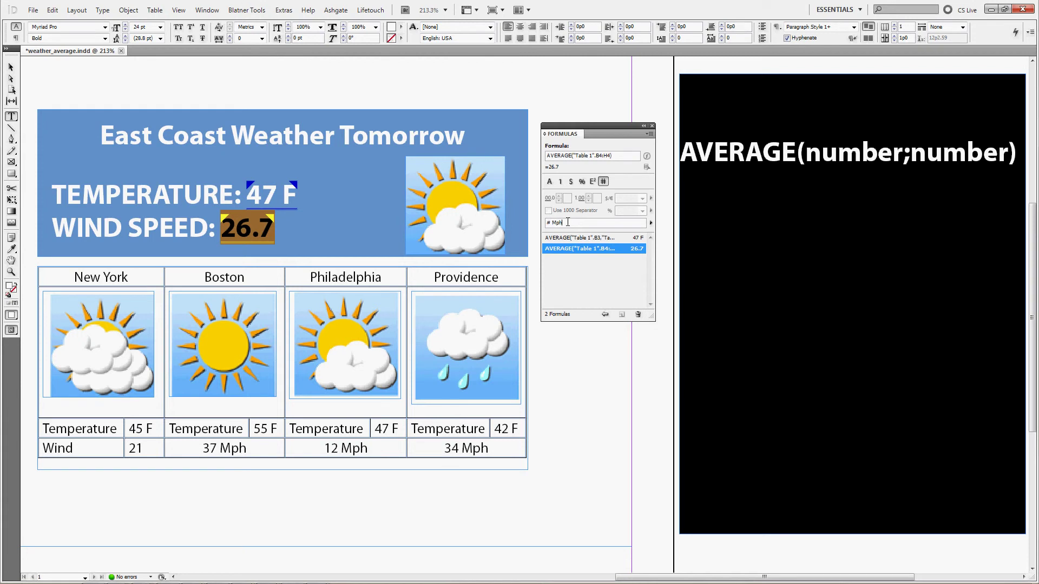
pyautogui.press('Return')
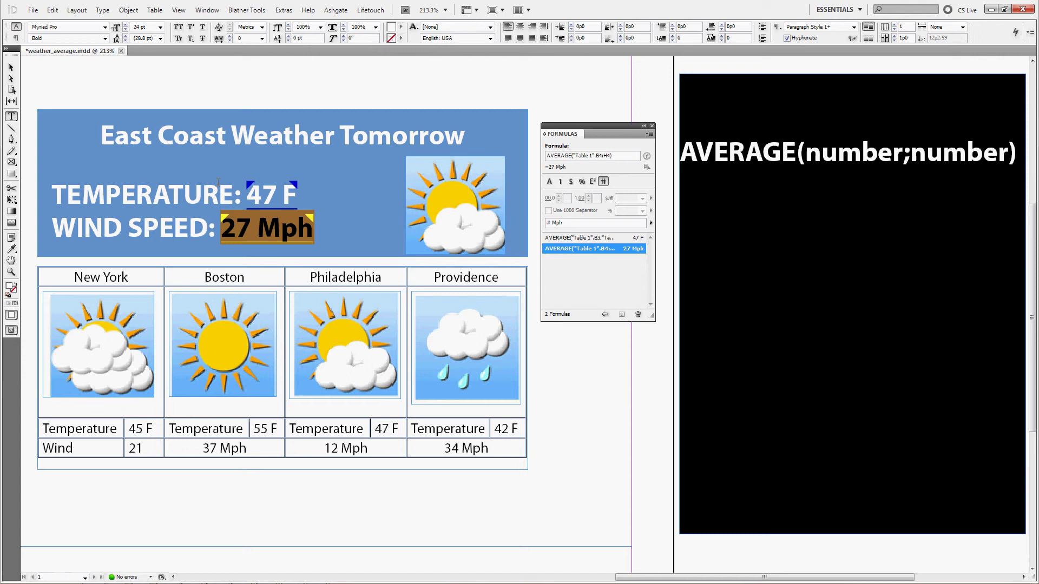
pyautogui.click(315, 189)
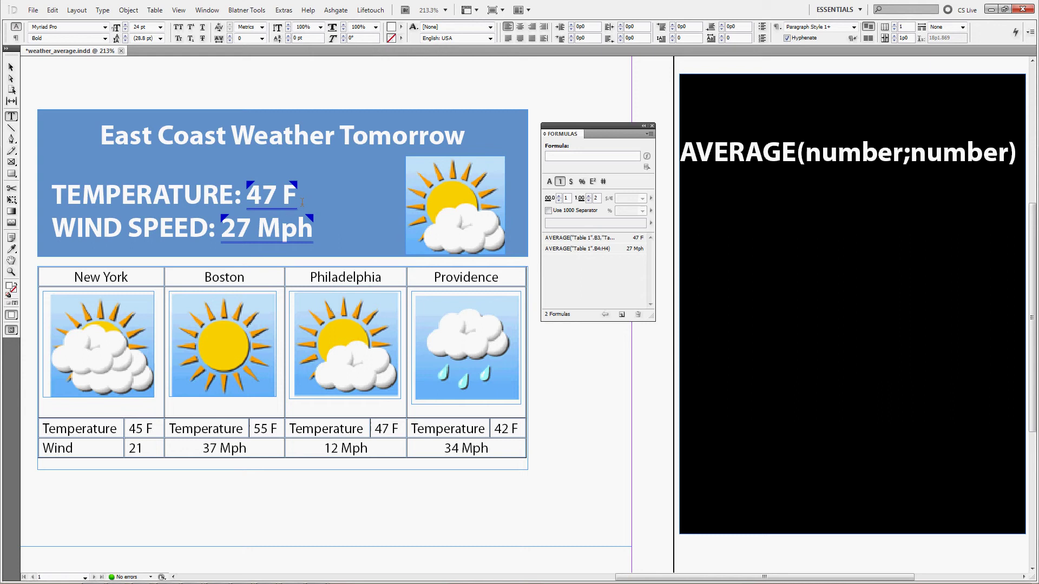
# Add a slash after 47 F followed by a pasted copy of the temperature formula.
pyautogui.write('/')
pyautogui.click(259, 197)
pyautogui.hotkey('ctrl', 'c')
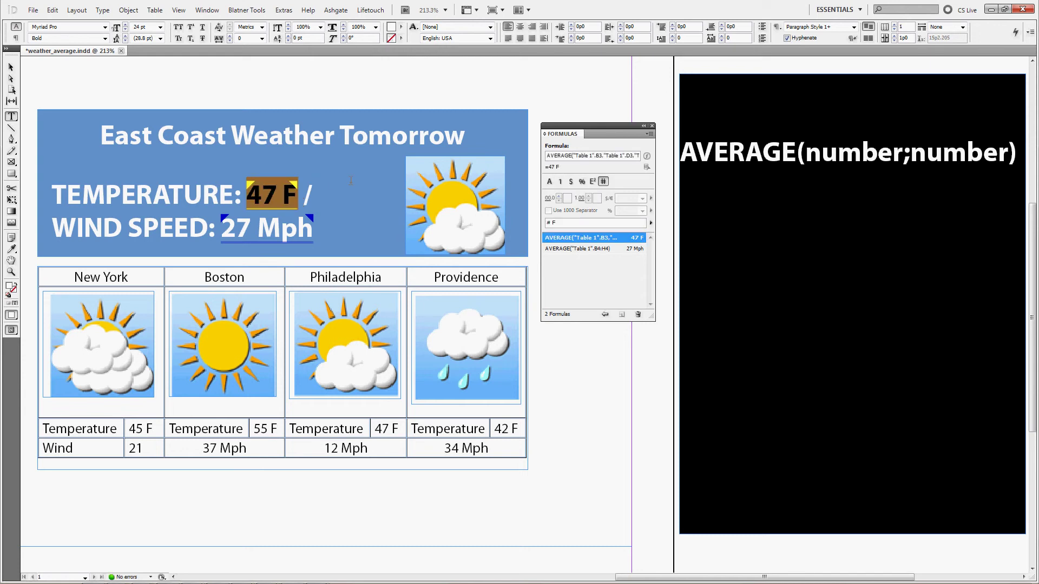
pyautogui.click(339, 199)
pyautogui.hotkey('ctrl', 'v')
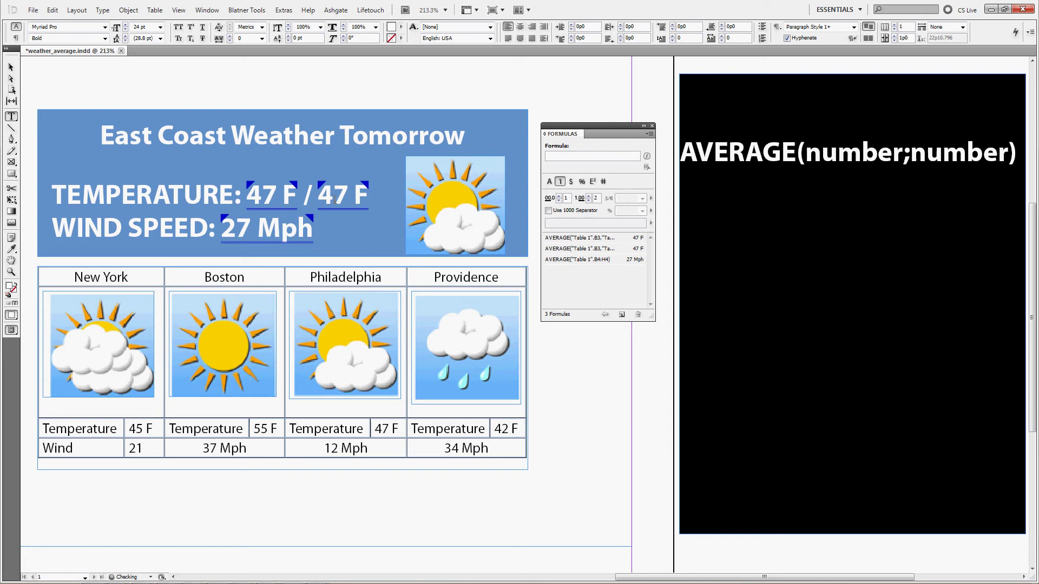
# Wrap the copied temperature formula in CONVERT(...,"F","C") to get the Celsius average.
pyautogui.click(339, 199)
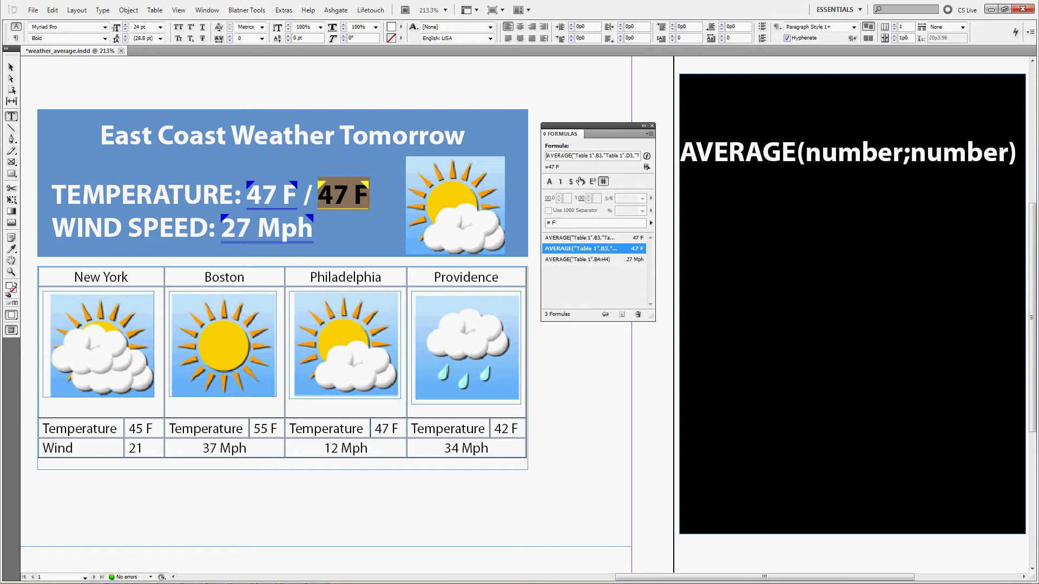
pyautogui.write('CONVERT(')
pyautogui.press('End')
pyautogui.write(',')
pyautogui.write(',"')
pyautogui.write('F",')
pyautogui.write(' C")')
pyautogui.press('Return')
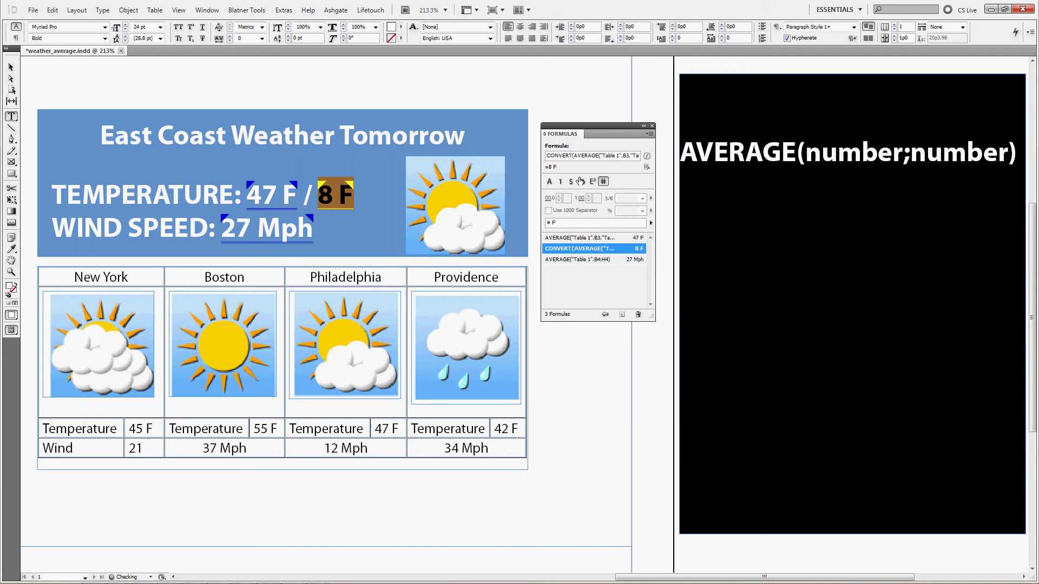
pyautogui.click(566, 220)
# Label the converted value '# C' and change Philadelphia's temperature to 40 F.
pyautogui.write('C')
pyautogui.press('Return')
pyautogui.click(386, 429)
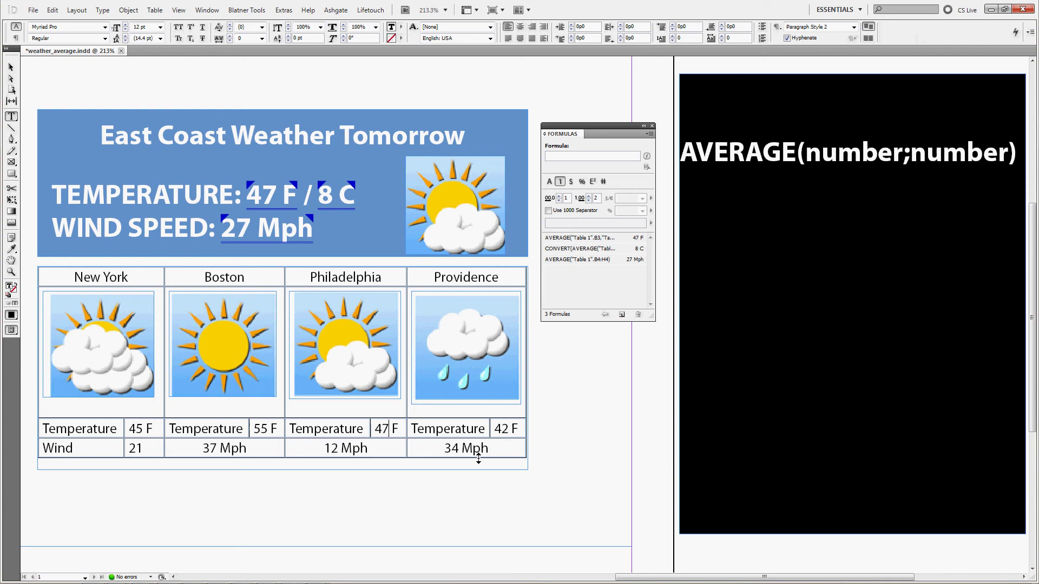
pyautogui.press('BackSpace')
pyautogui.write('5')
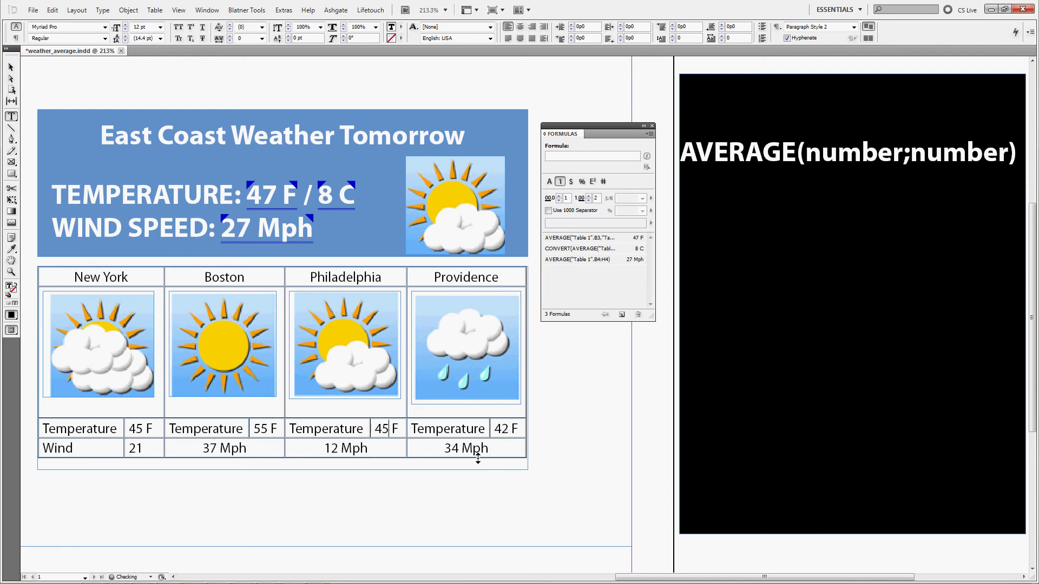
pyautogui.press('BackSpace')
pyautogui.write('0')
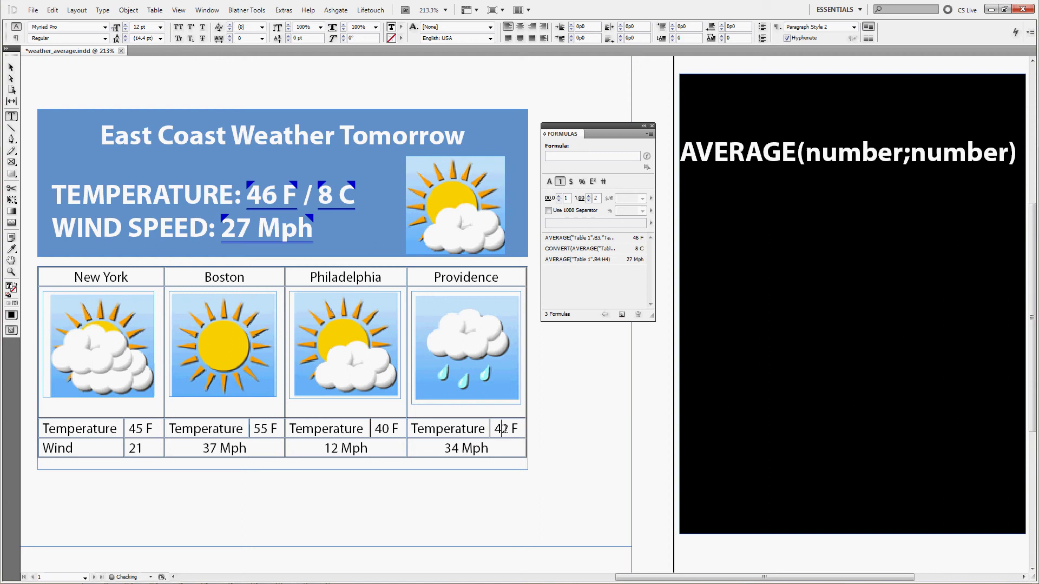
# Change Providence's temperature from 42 to 12 F, updating the header to 38 F / 3 C.
pyautogui.moveTo(509, 430); pyautogui.dragTo(493, 430)
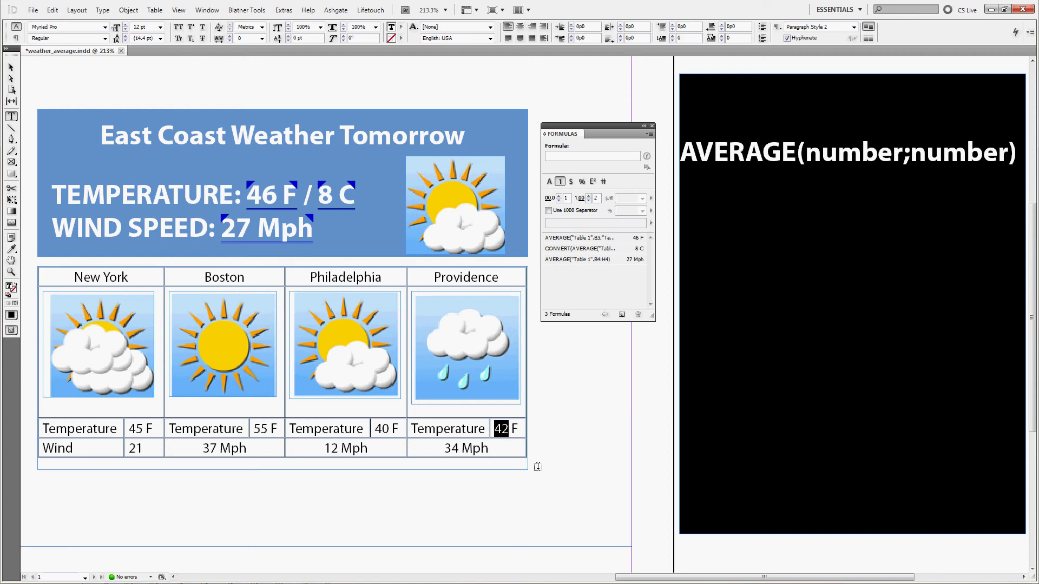
pyautogui.write('123')
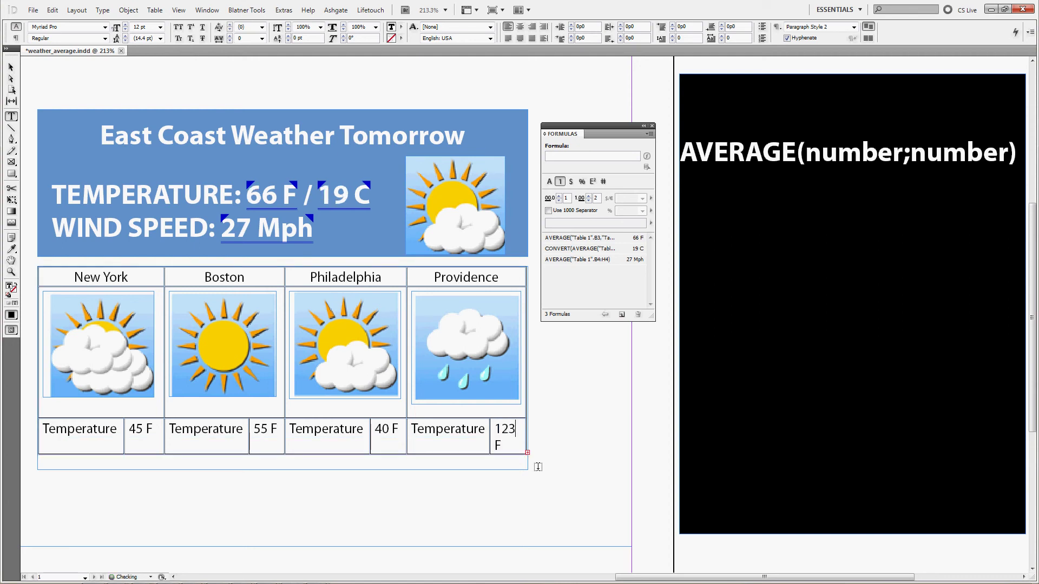
pyautogui.press('BackSpace')
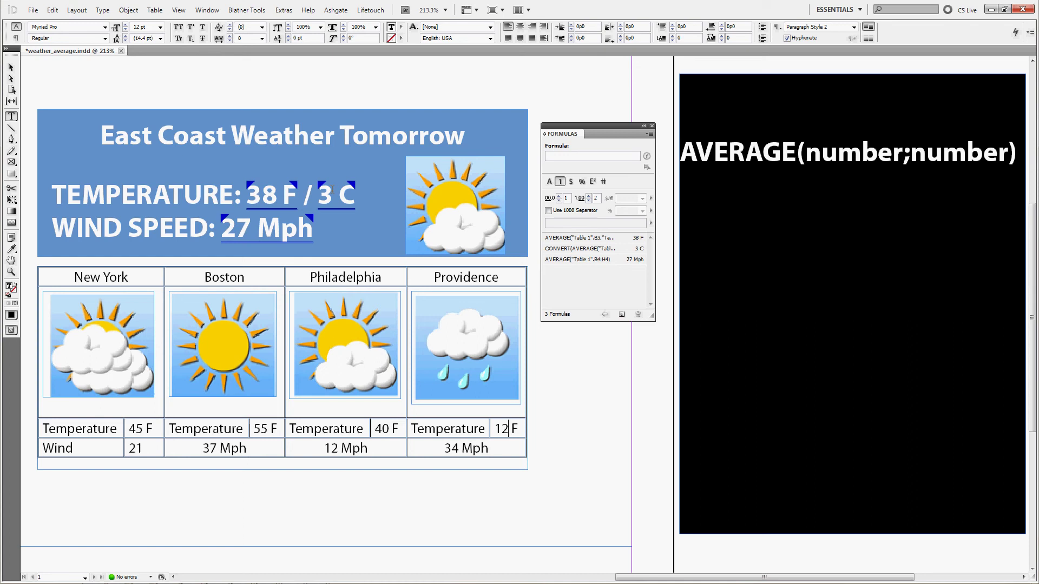
# Add a slash after 27 Mph followed by a pasted copy of the wind average formula.
pyautogui.click(272, 190)
pyautogui.click(336, 194)
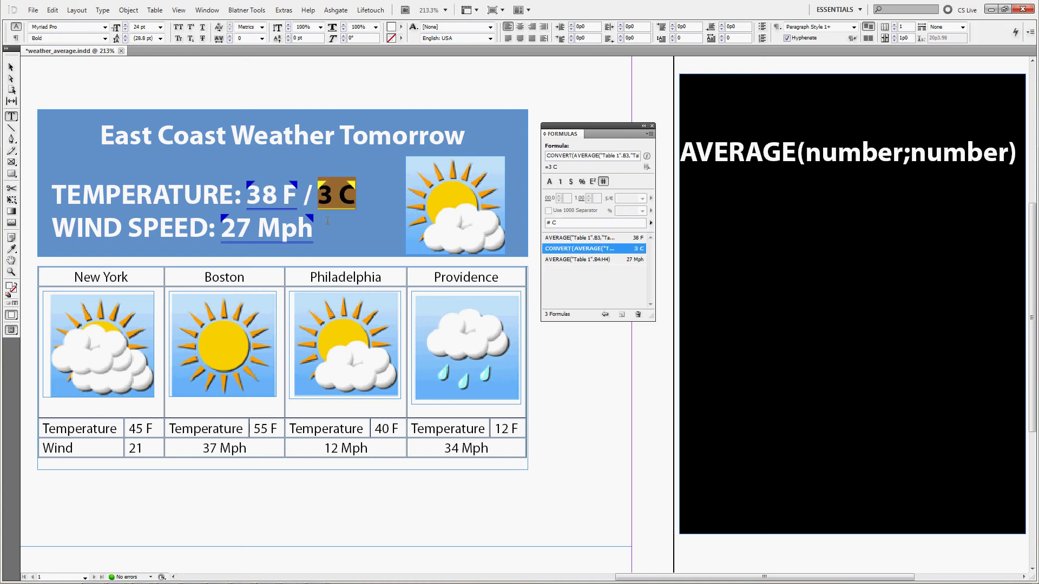
pyautogui.click(321, 229)
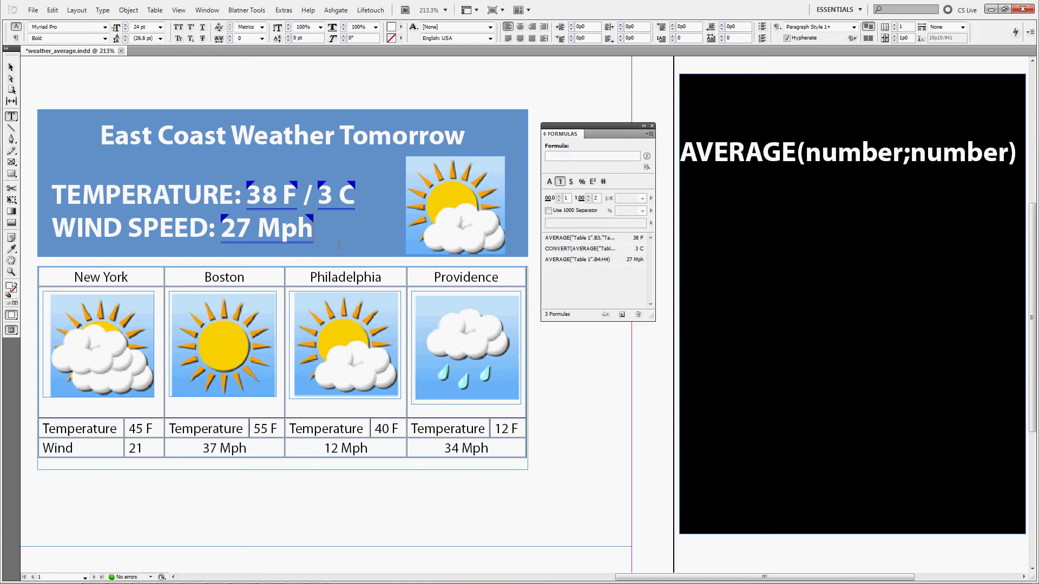
pyautogui.write('/')
pyautogui.click(265, 225)
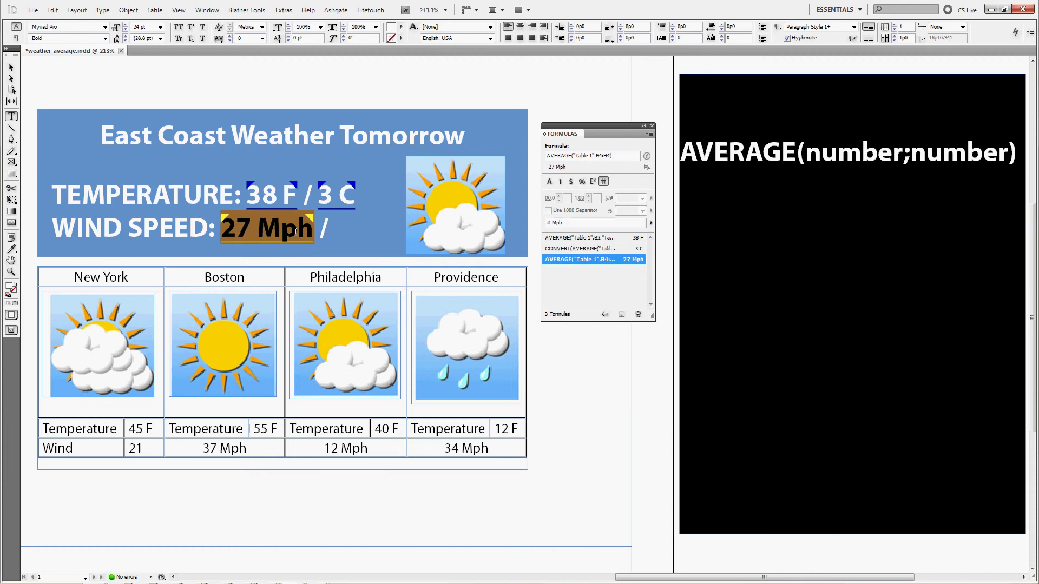
pyautogui.click(344, 229)
pyautogui.write('27')
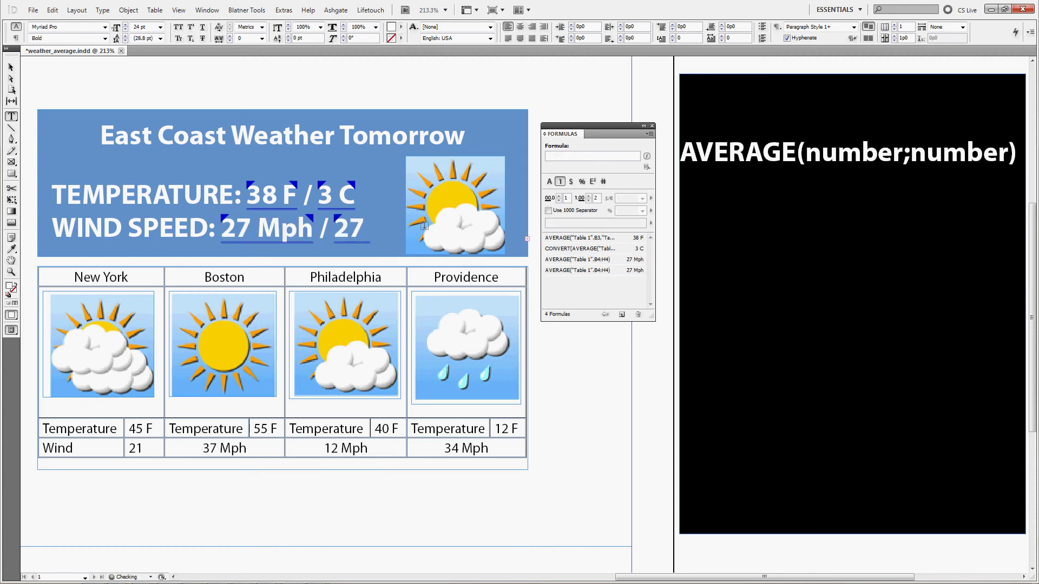
# Move the sun-and-cloud graphic frame further right to make room.
pyautogui.click(11, 69)
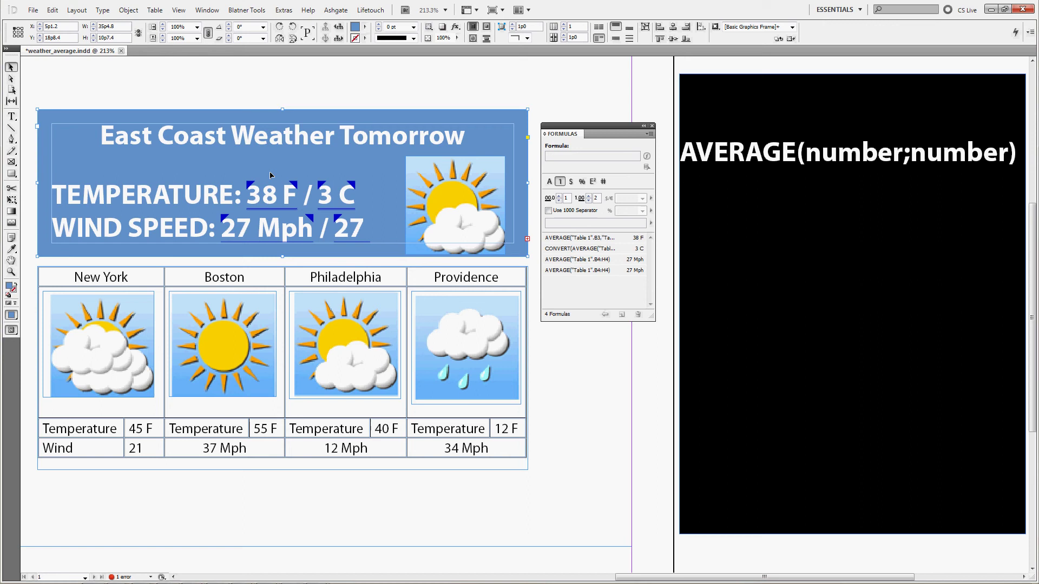
pyautogui.click(487, 252)
pyautogui.moveTo(486, 252); pyautogui.dragTo(519, 252)
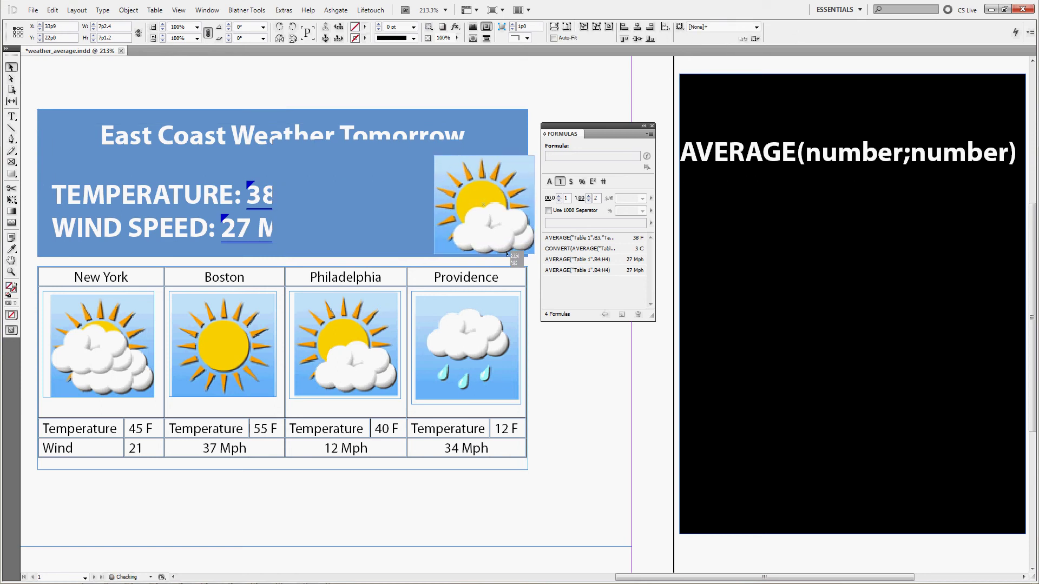
pyautogui.click(11, 116)
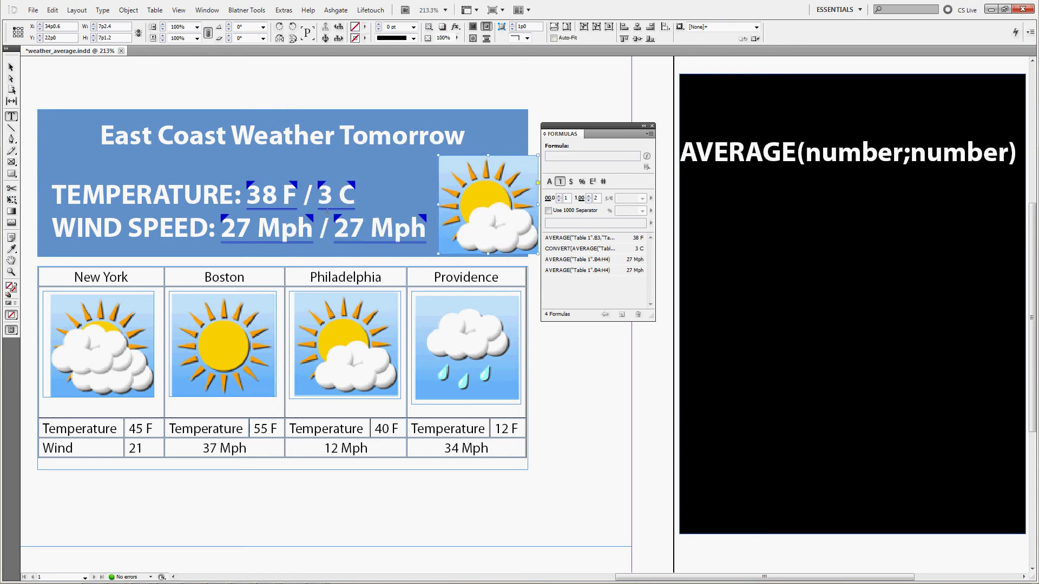
pyautogui.click(579, 270)
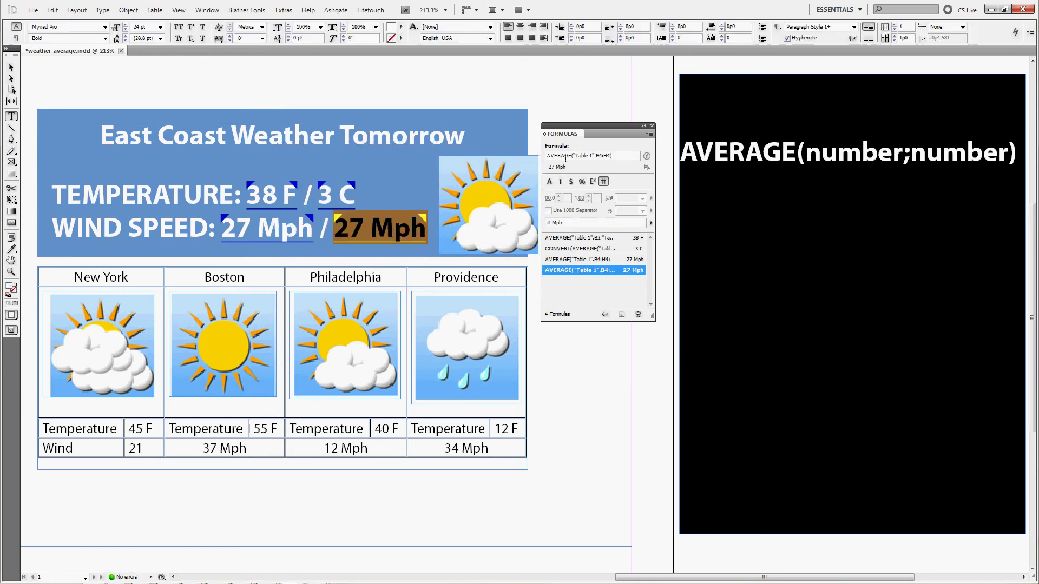
# Wrap the second wind value in CONVERT(...,"mi","km") and format it '# kmh', showing 43 kmh.
pyautogui.click(612, 157)
pyautogui.click(617, 157)
pyautogui.write('CONVERT')
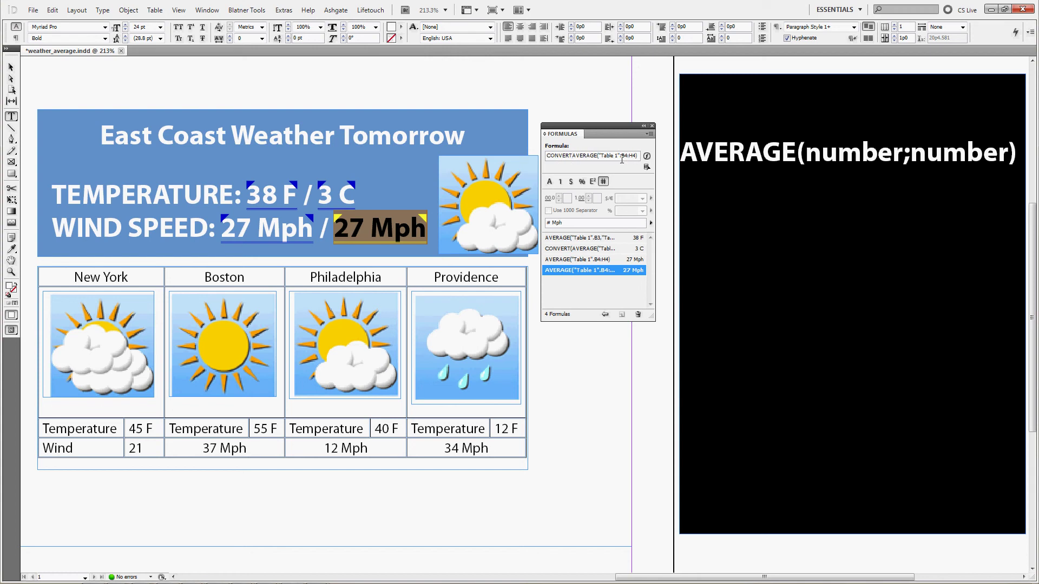
pyautogui.write('(')
pyautogui.write(',')
pyautogui.write('"mi')
pyautogui.write(',"km"')
pyautogui.write(')')
pyautogui.click(580, 223)
pyautogui.press('BackSpace')
pyautogui.press('BackSpace')
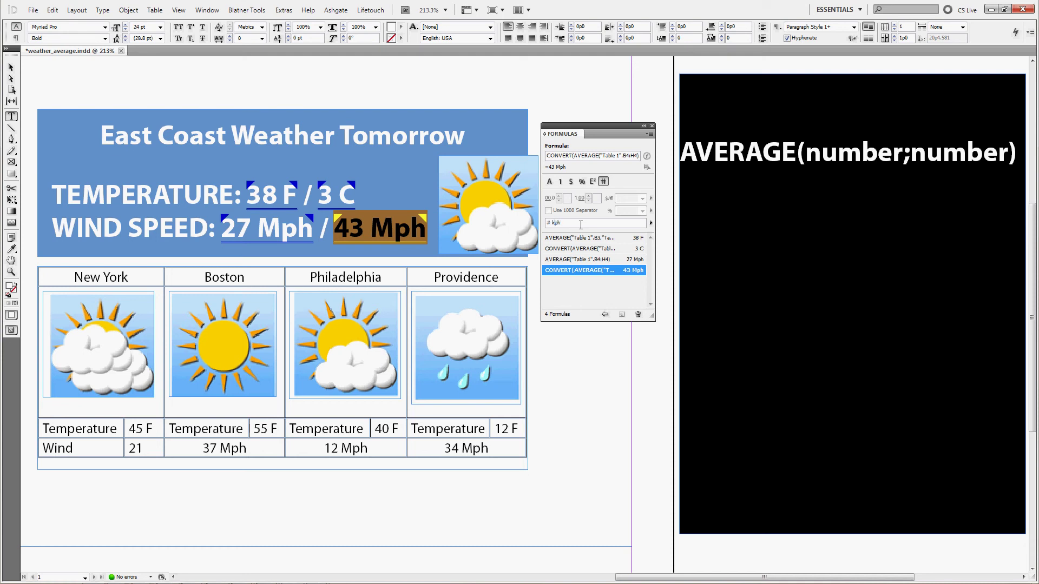
pyautogui.click(581, 223)
pyautogui.press('Return')
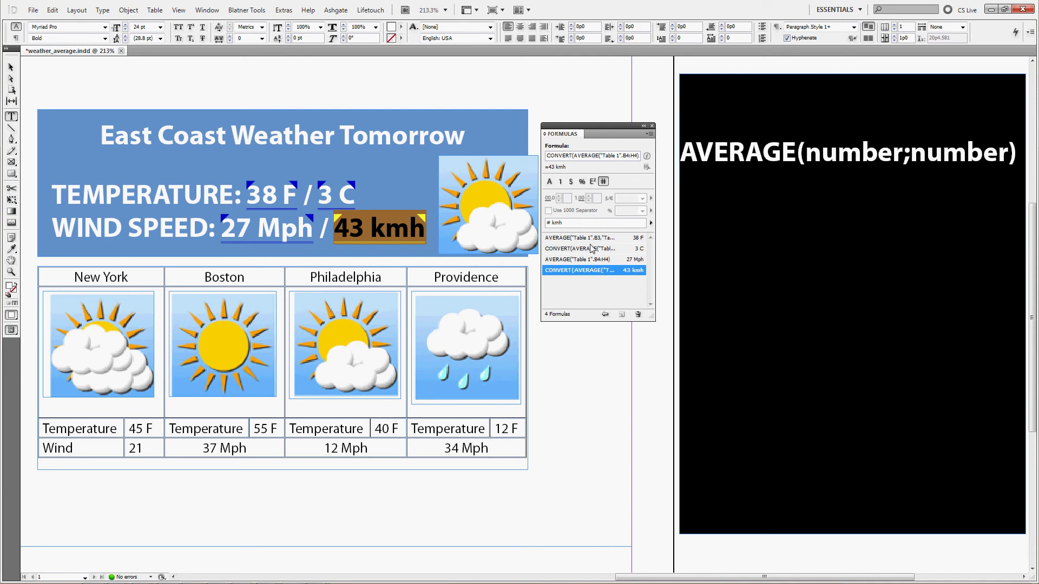
pyautogui.click(368, 449)
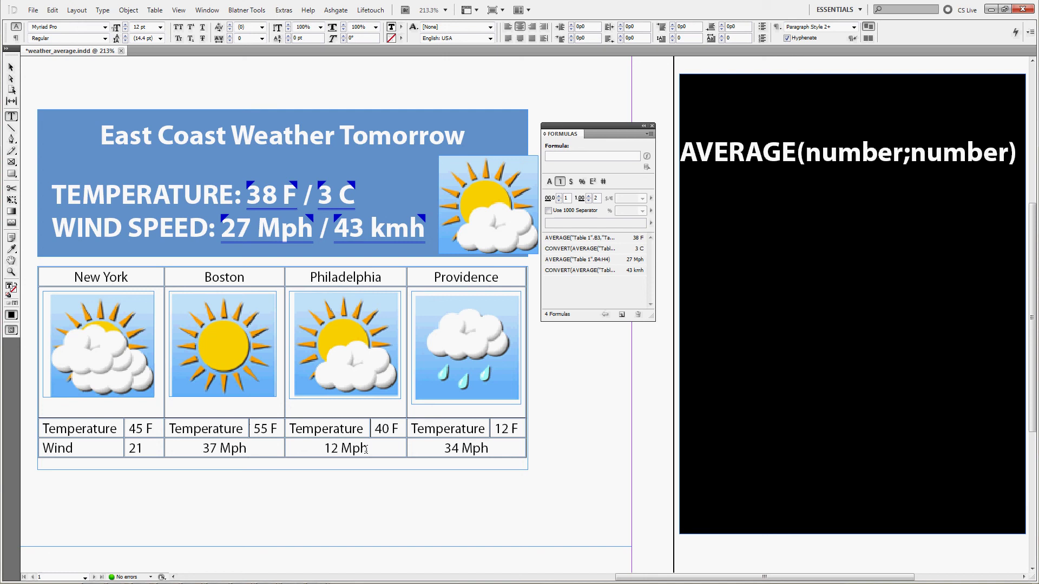
# Change Philadelphia's wind speed from 12 to 45 Mph and check the 36 Mph / 58 kmh header.
pyautogui.press('Left')
pyautogui.hotkey('shift', 'Right')
pyautogui.hotkey('shift', 'Right')
pyautogui.write('45')
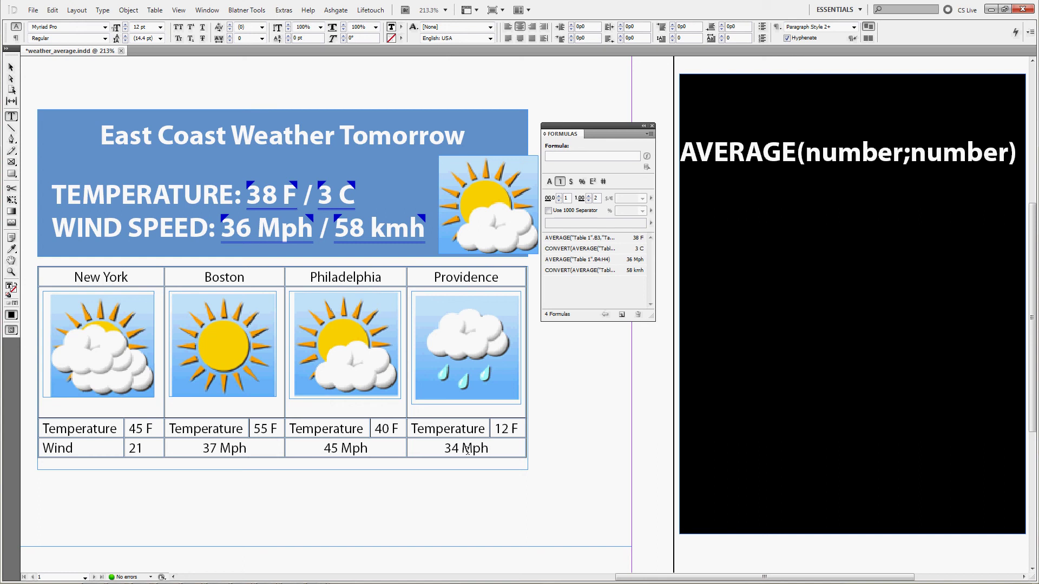
pyautogui.click(395, 323)
pyautogui.click(361, 228)
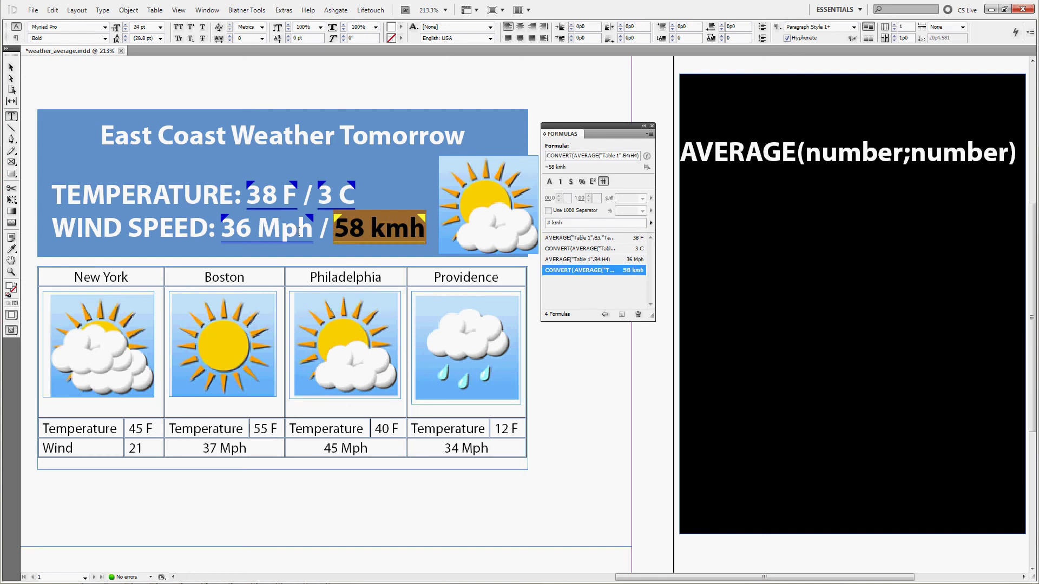
pyautogui.click(267, 227)
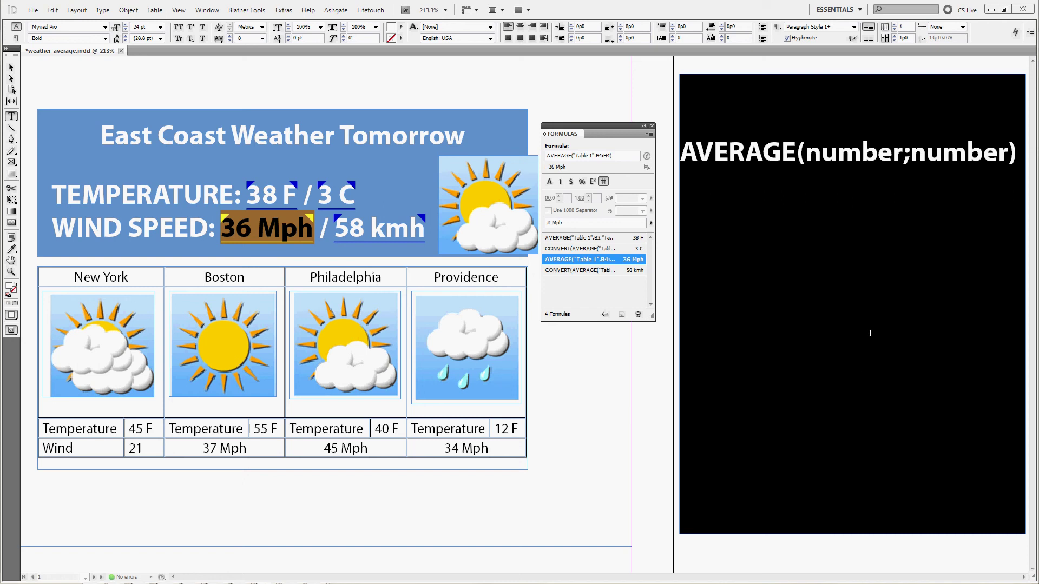
# Paste the CONVERT(number, from unit, to unit) syntax line below the AVERAGE note.
pyautogui.click(767, 263)
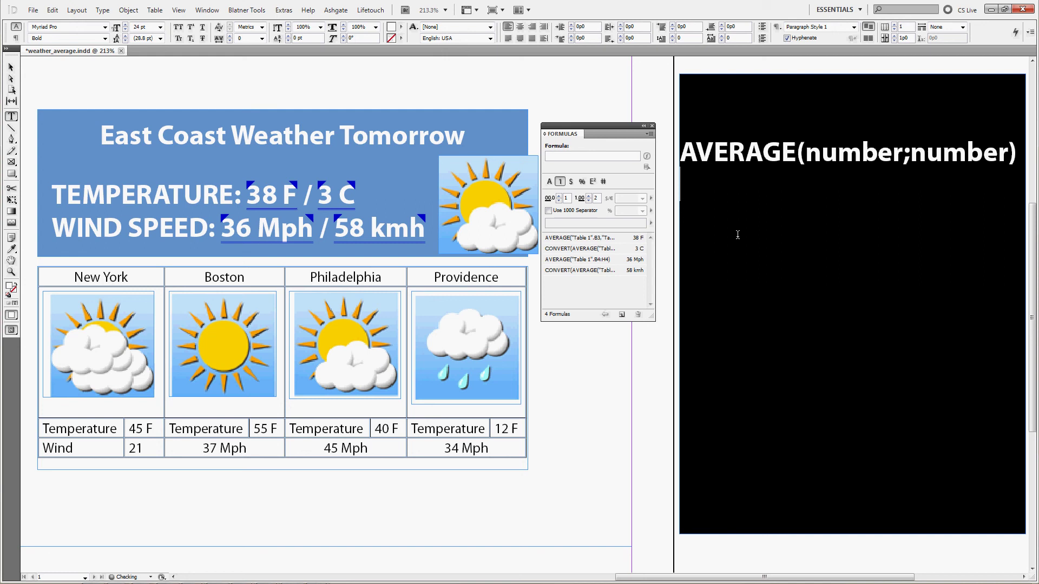
pyautogui.hotkey('ctrl', 'v')
pyautogui.moveTo(803, 214); pyautogui.dragTo(680, 216)
pyautogui.moveTo(687, 252); pyautogui.dragTo(785, 254)
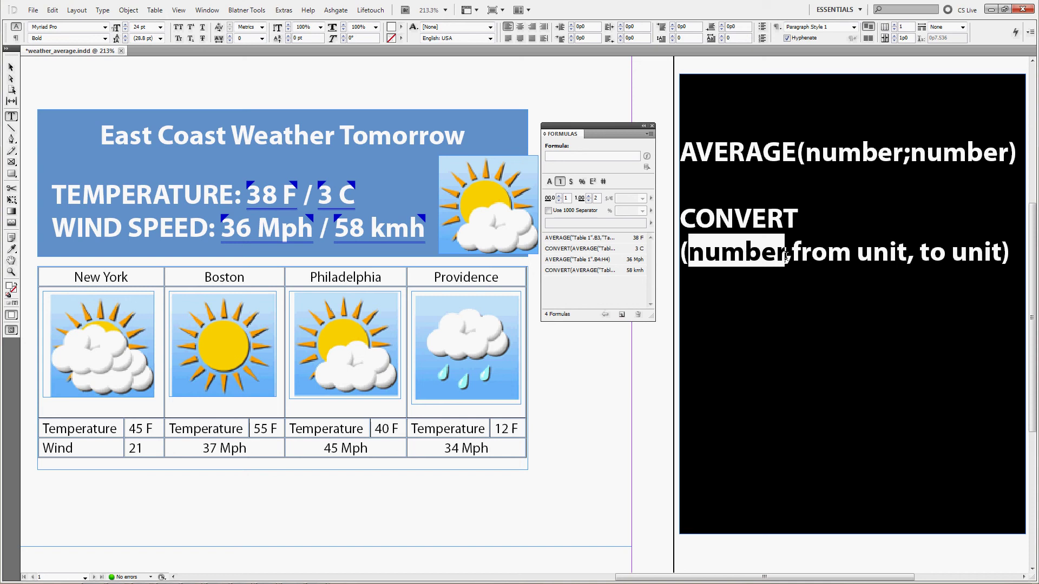
pyautogui.moveTo(791, 253); pyautogui.dragTo(908, 253)
# Put quote marks around "from unit" and "to unit" in the CONVERT syntax line.
pyautogui.click(806, 263)
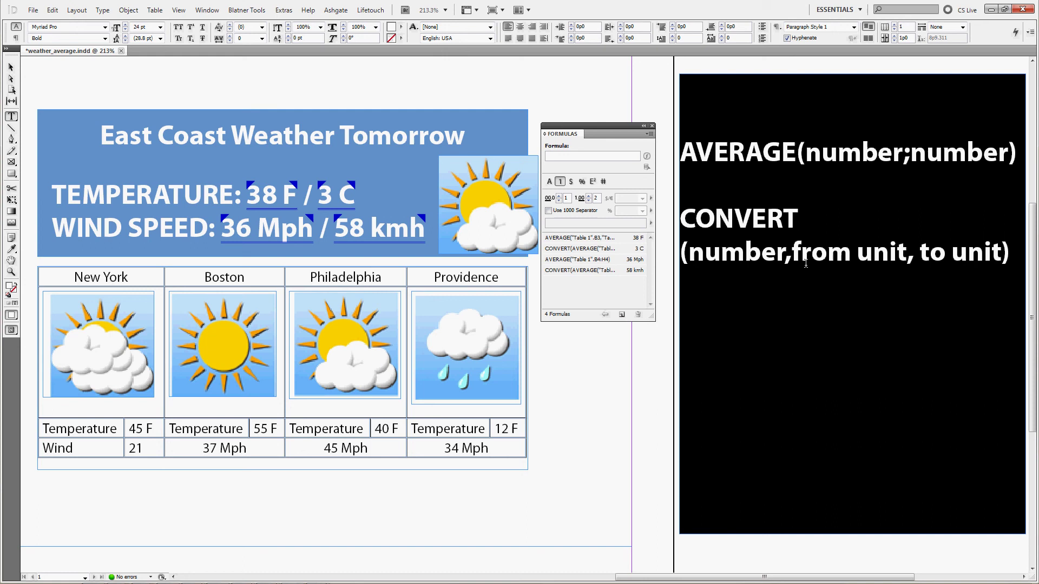
pyautogui.write('"')
pyautogui.press('Right')
pyautogui.press('Right')
pyautogui.press('Right')
pyautogui.press('Right')
pyautogui.press('Right')
pyautogui.press('Right')
pyautogui.press('Right')
pyautogui.press('Right')
pyautogui.press('Right')
pyautogui.press('Right')
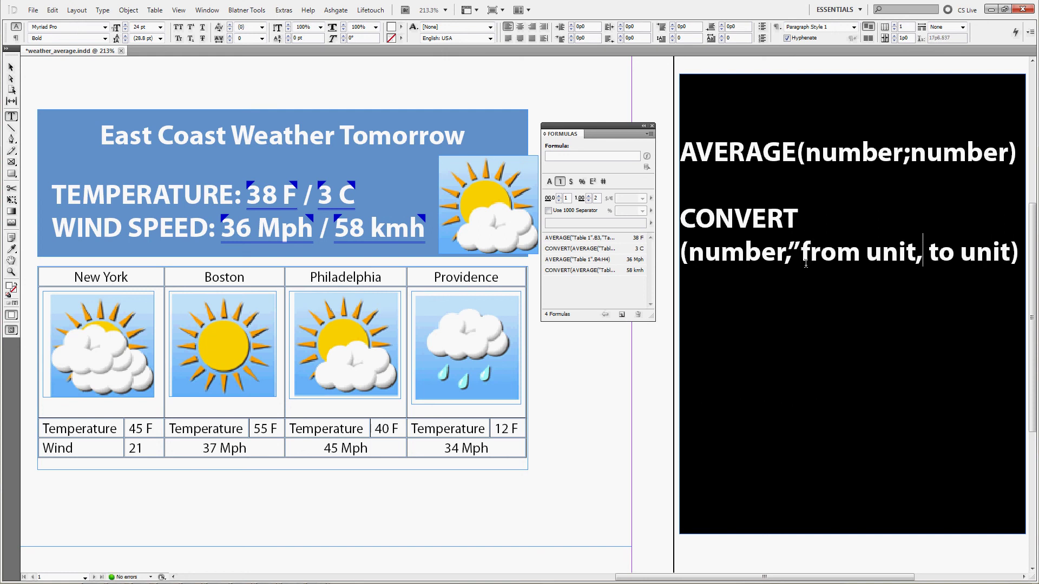
pyautogui.press('Left')
pyautogui.write('"')
pyautogui.press('Right')
pyautogui.press('Right')
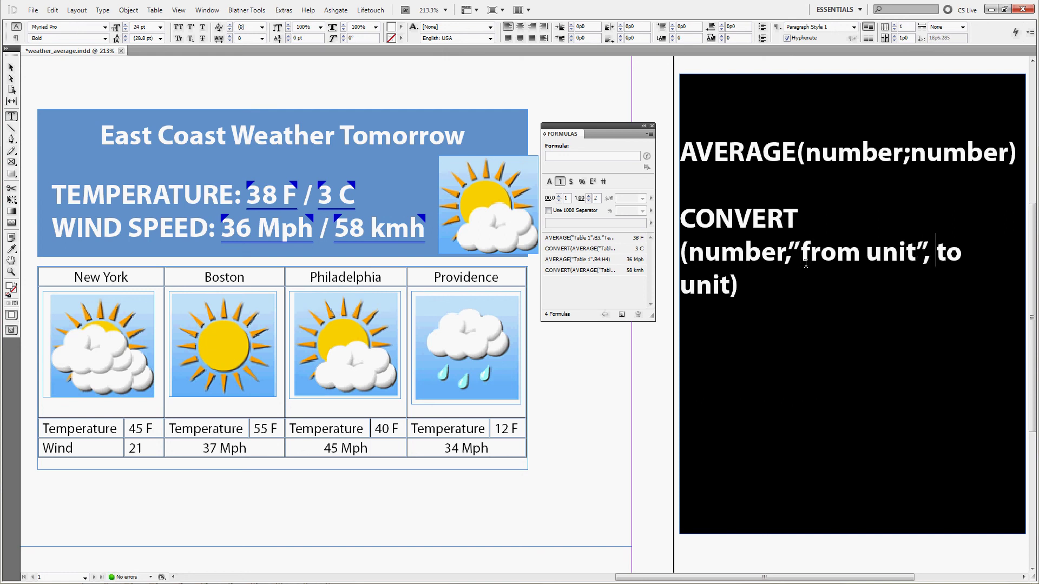
pyautogui.write('"')
pyautogui.press('Right')
pyautogui.press('Right')
pyautogui.press('Right')
pyautogui.press('Right')
pyautogui.press('Right')
pyautogui.press('Right')
pyautogui.press('Right')
pyautogui.write('"')
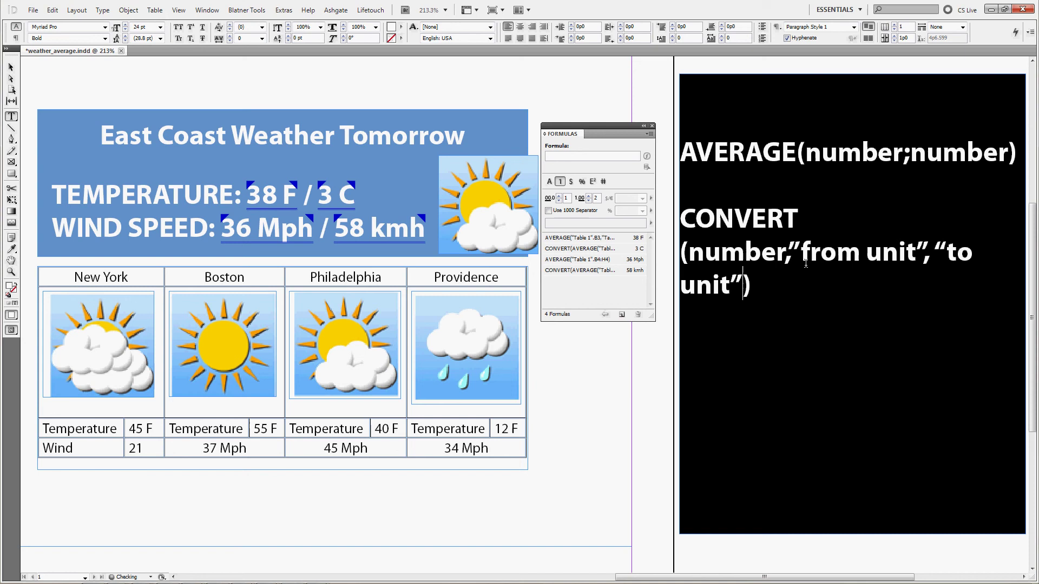
pyautogui.press('Right')
pyautogui.press('Return')
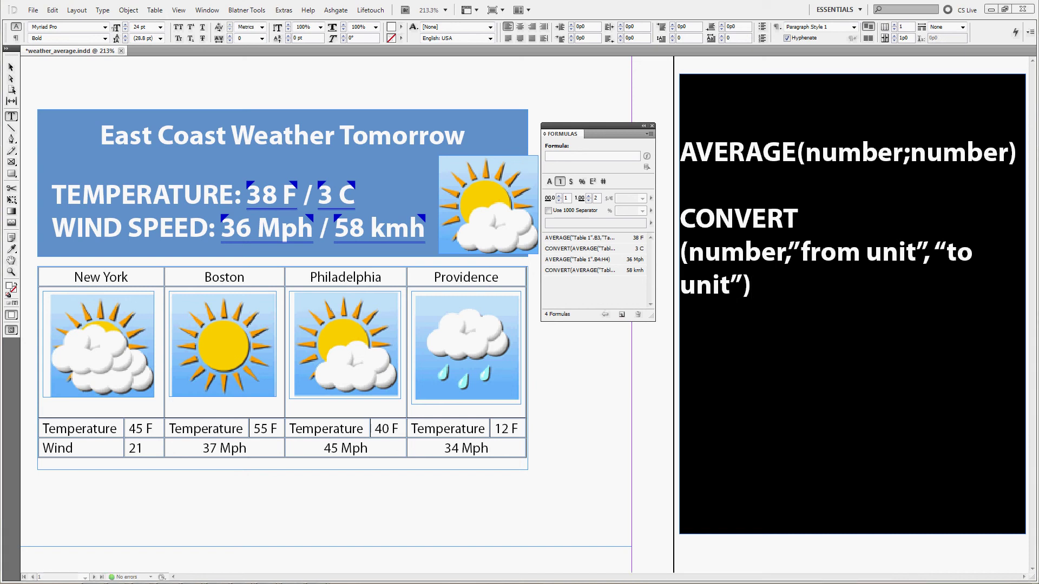
# Paste the example CONVERT(23,"mi","km") on a new line in the notes frame.
pyautogui.click(784, 353)
pyautogui.hotkey('ctrl', 'v')
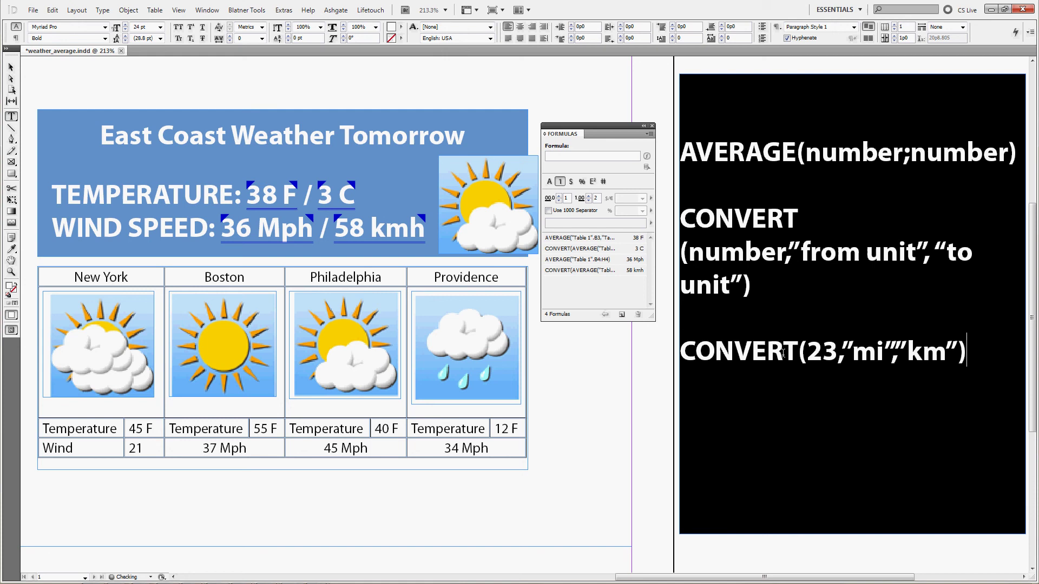
pyautogui.moveTo(679, 352); pyautogui.dragTo(940, 357)
pyautogui.click(852, 353)
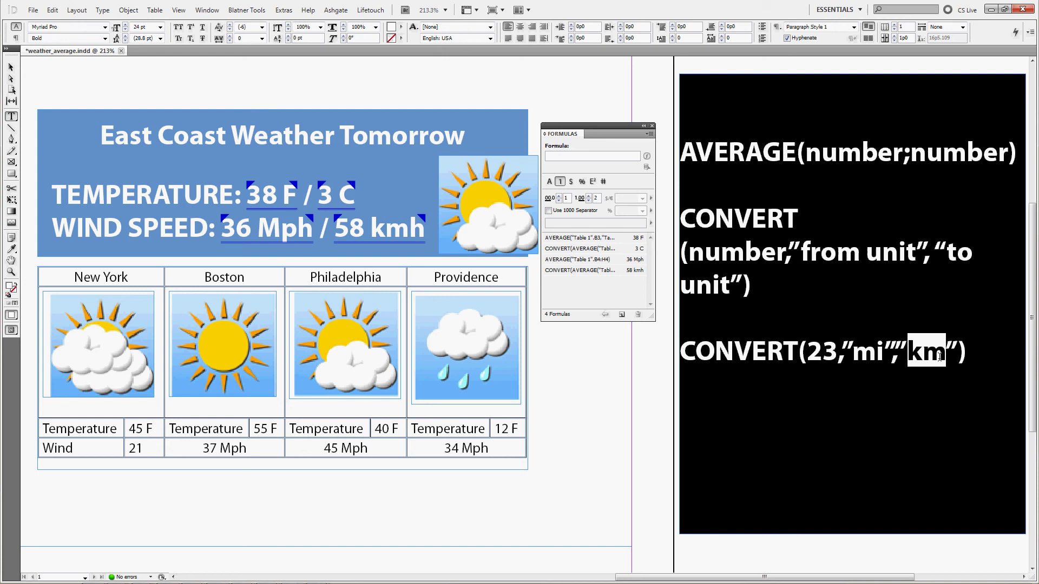